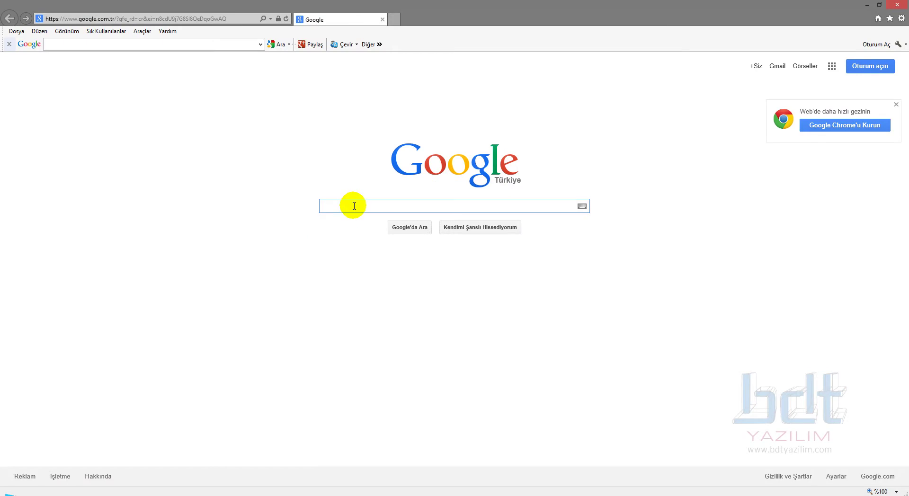
Step: Search Google for "solid edge" and open the free 45-day trial page on the Siemens Solid Edge site
text(solid edge)
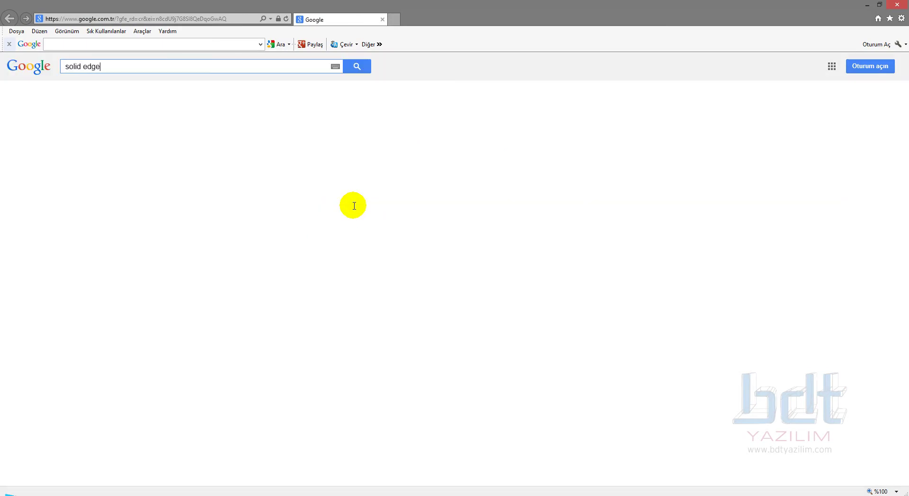
key(Return)
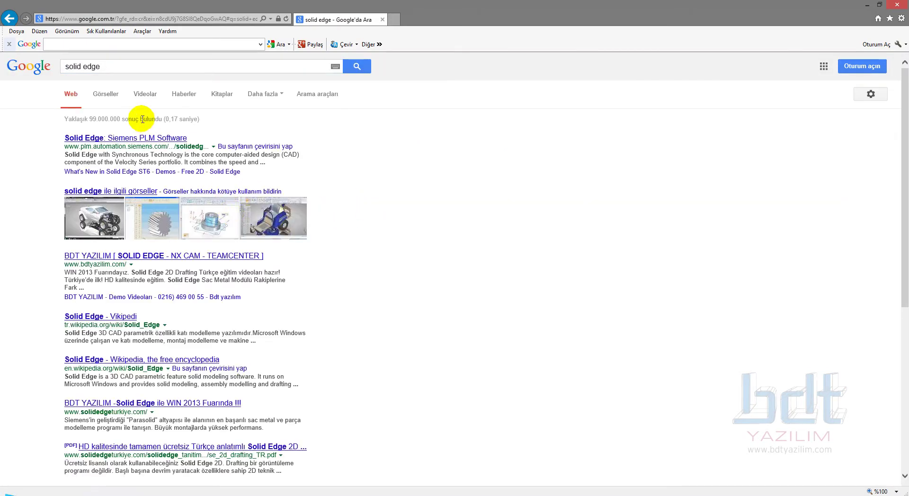
click(118, 140)
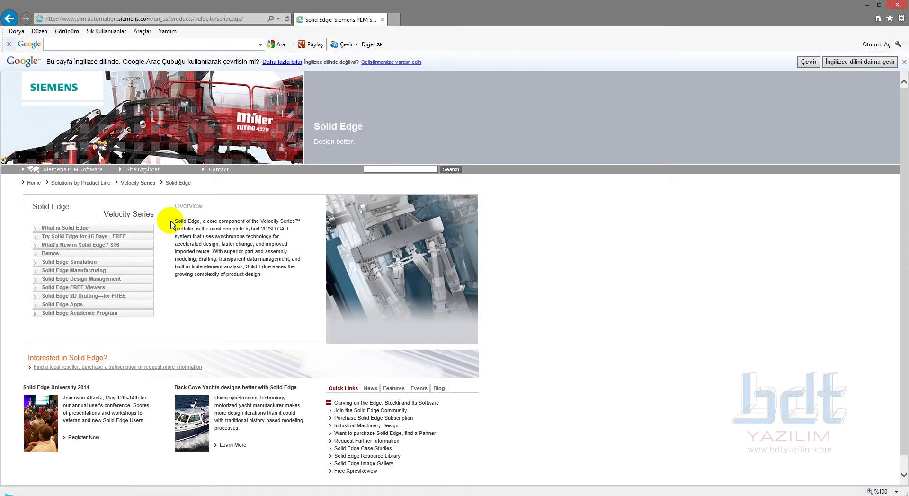
click(71, 236)
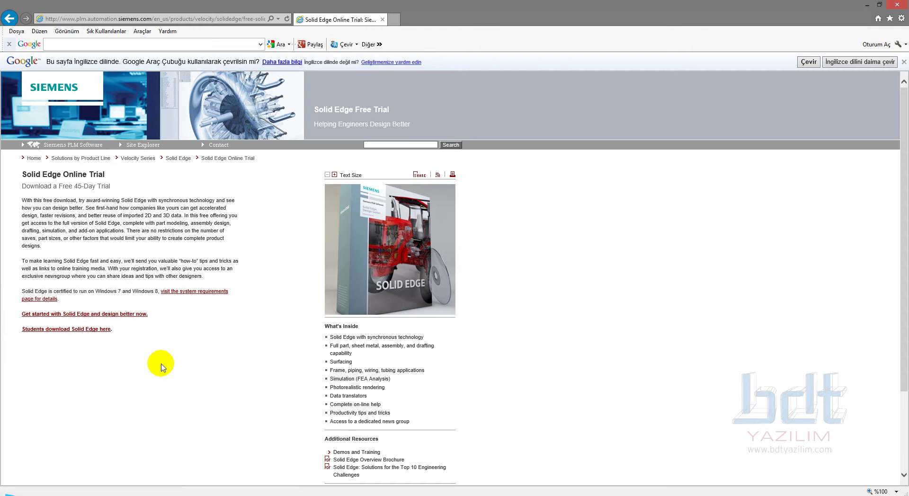
Step: Review the certified operating system note on the trial page and open the system requirements page in a new tab
drag(96, 291, 235, 292)
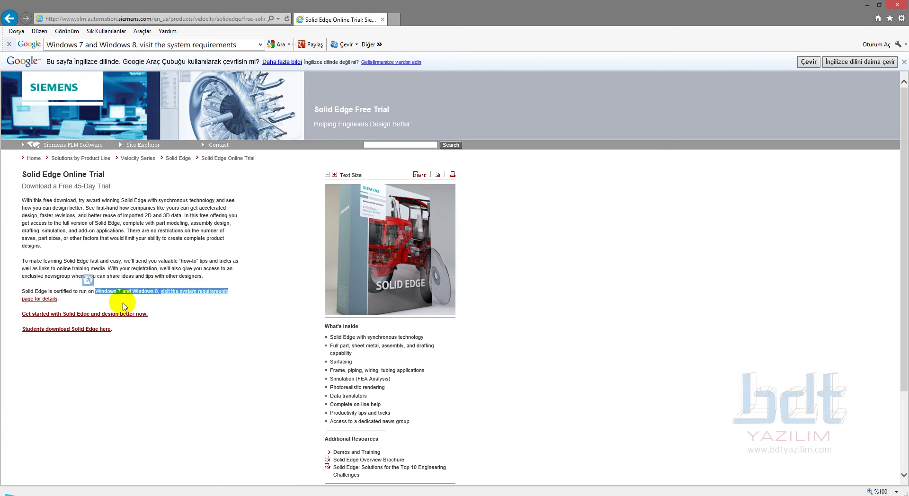
click(39, 291)
drag(39, 292, 96, 292)
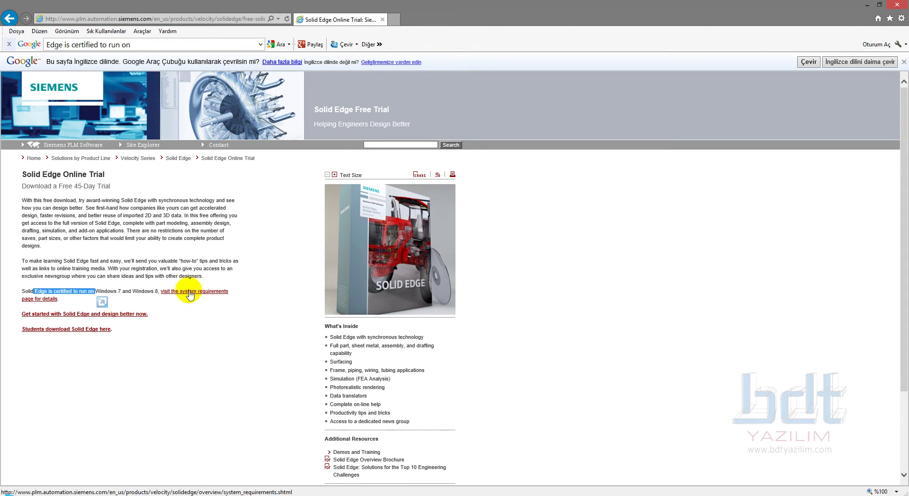
click(187, 309)
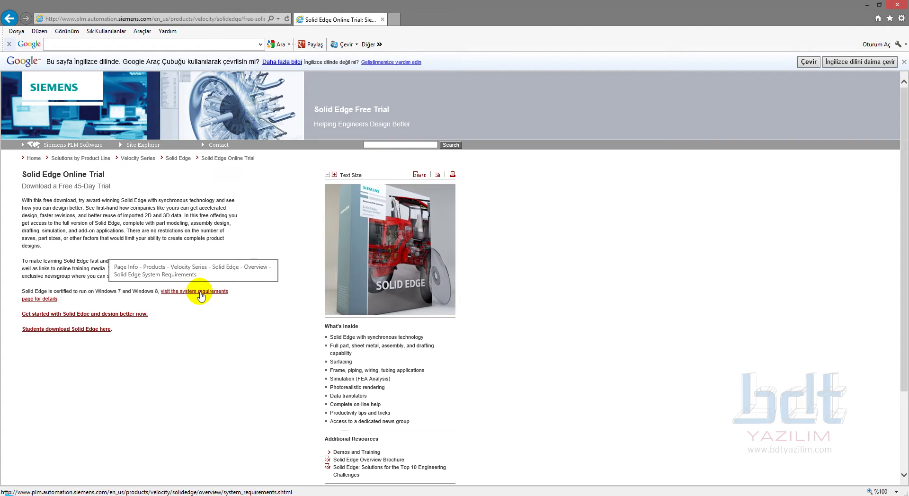
ctrl+click(200, 292)
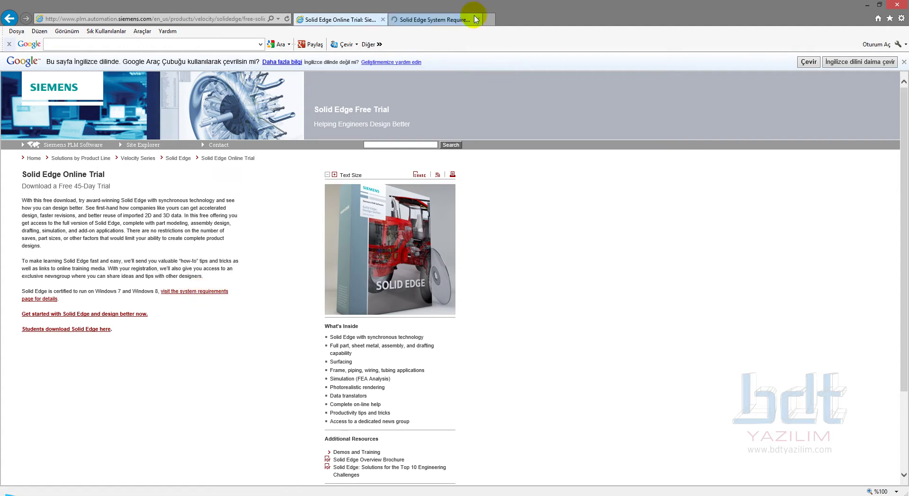
click(435, 20)
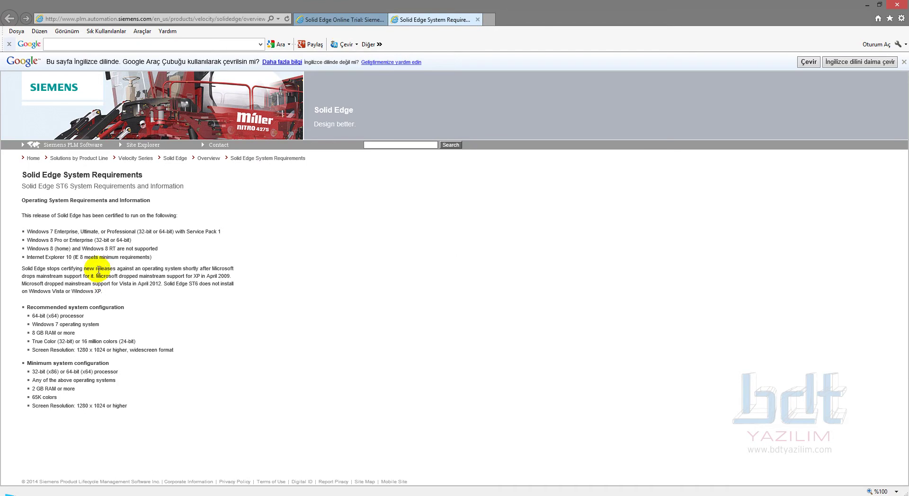
Step: Examine the unsupported Windows versions and the recommended and minimum system configurations, and close the requirements page
drag(102, 291, 26, 291)
mouse_move(221, 284)
mouse_down()
mouse_move(177, 284)
mouse_move(234, 294)
mouse_up()
click(152, 300)
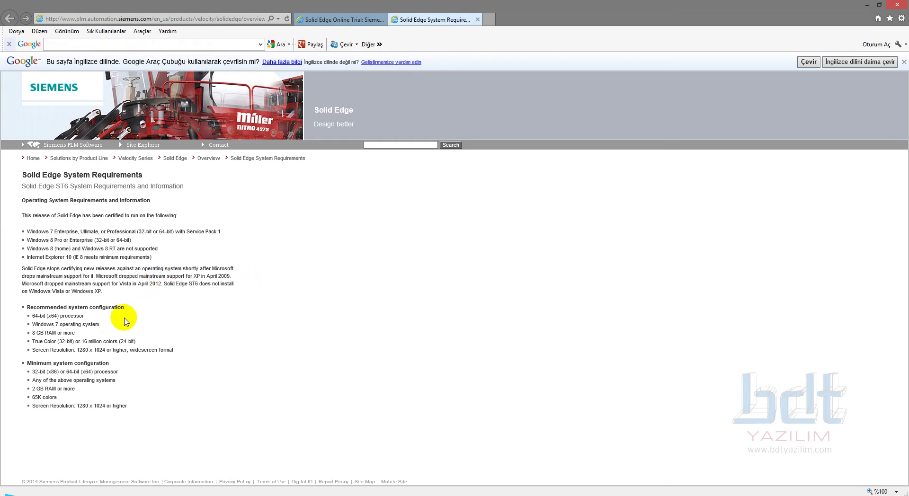
drag(144, 405, 22, 305)
click(163, 411)
click(478, 19)
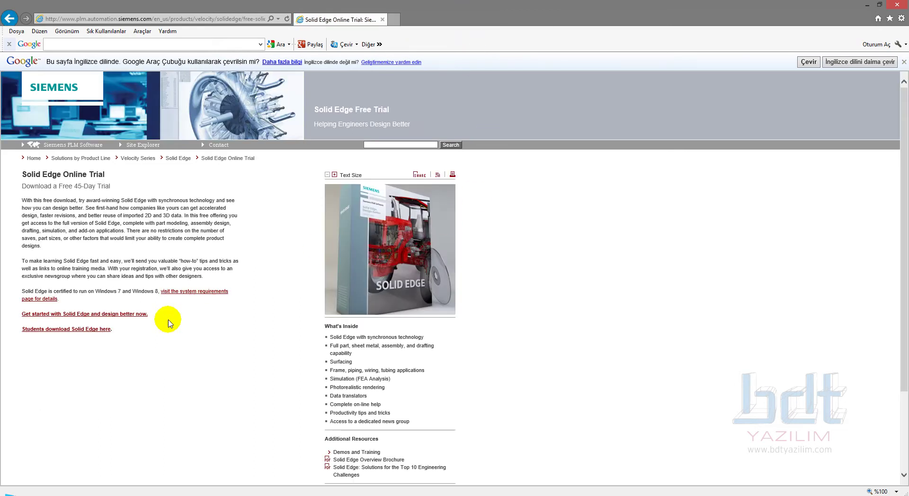
Step: Open the Solid Edge trial request form and set the customer type to Company
click(115, 316)
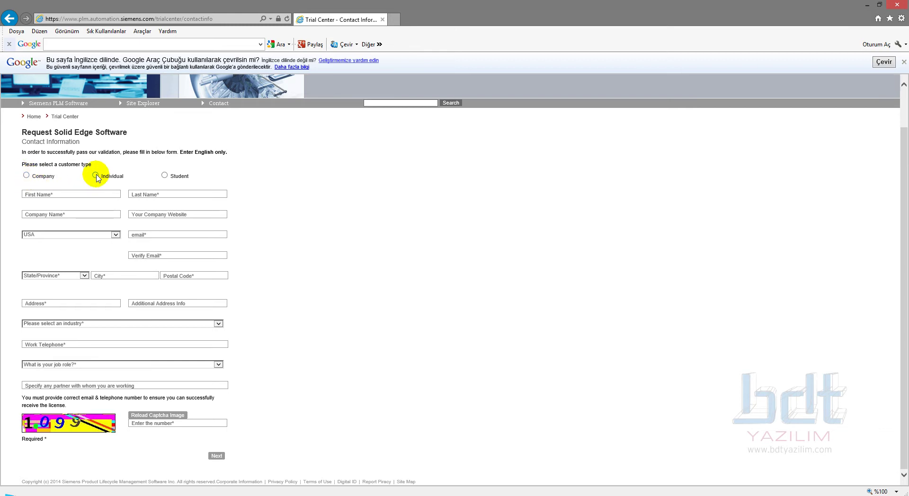
click(164, 177)
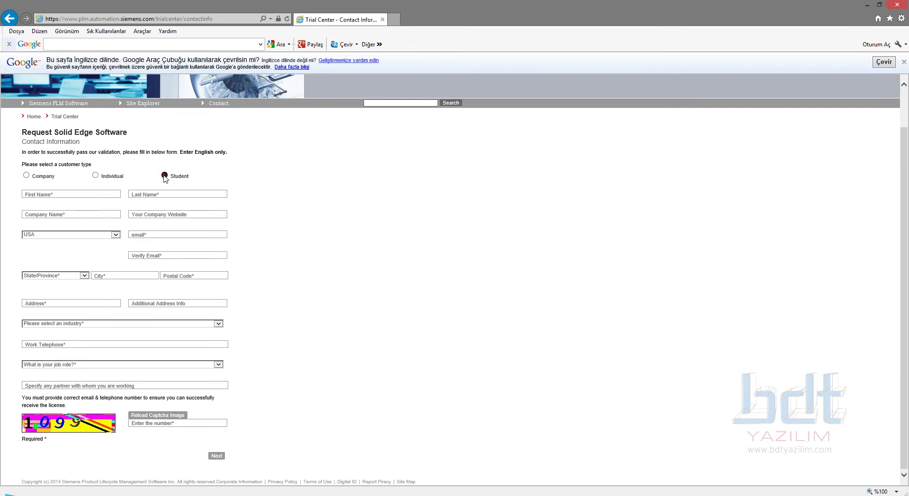
click(94, 184)
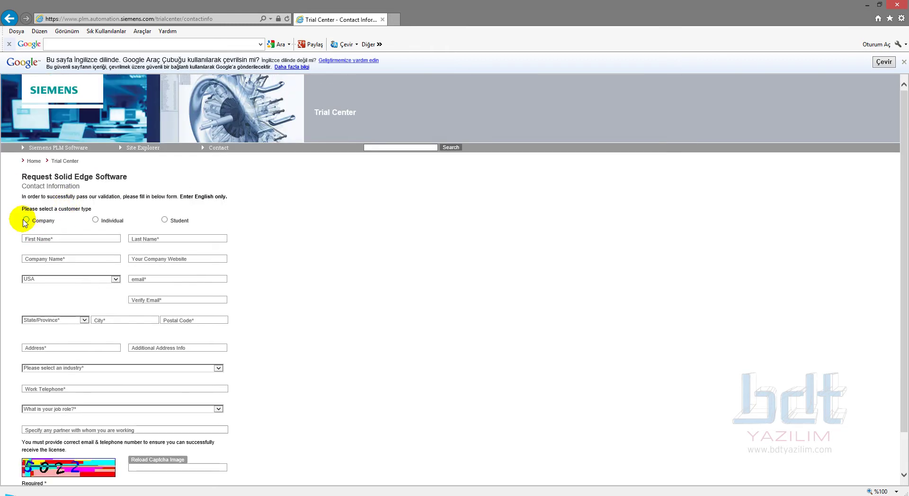
click(26, 220)
Step: Examine the contact form's name, company, website and email fields and the instruction about the entry language
click(57, 238)
click(169, 235)
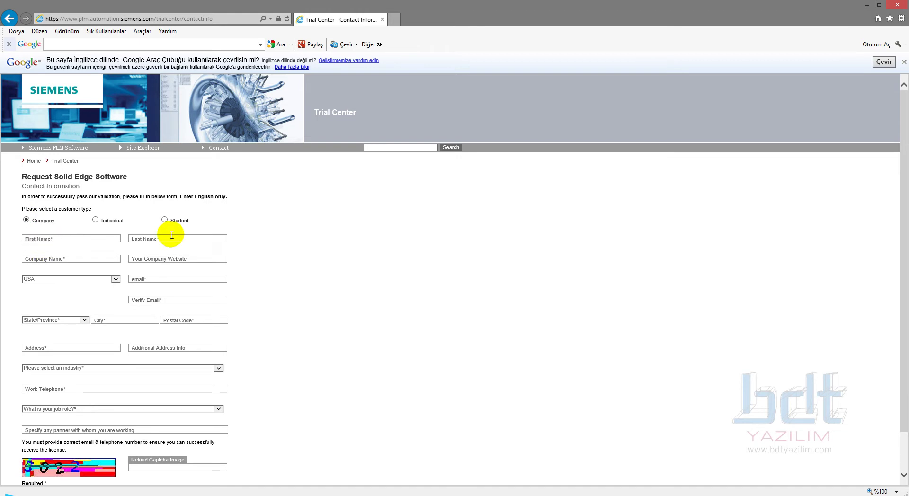
click(83, 258)
click(160, 259)
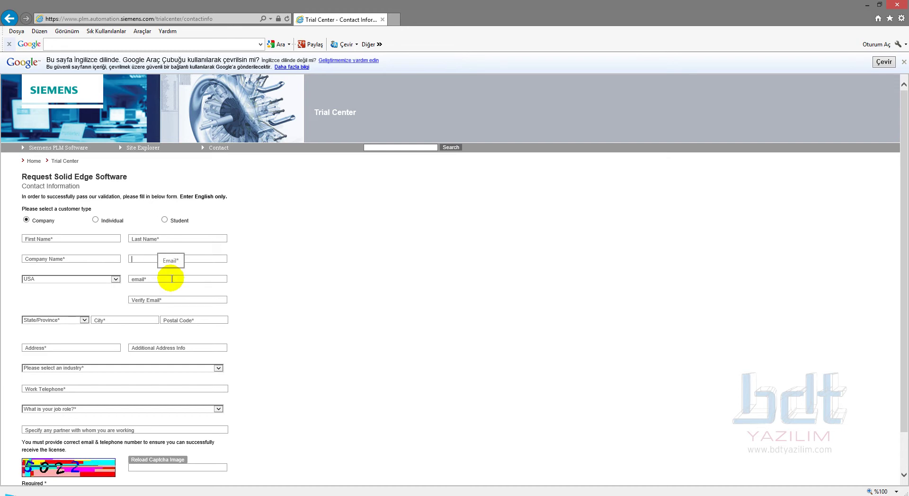
click(171, 279)
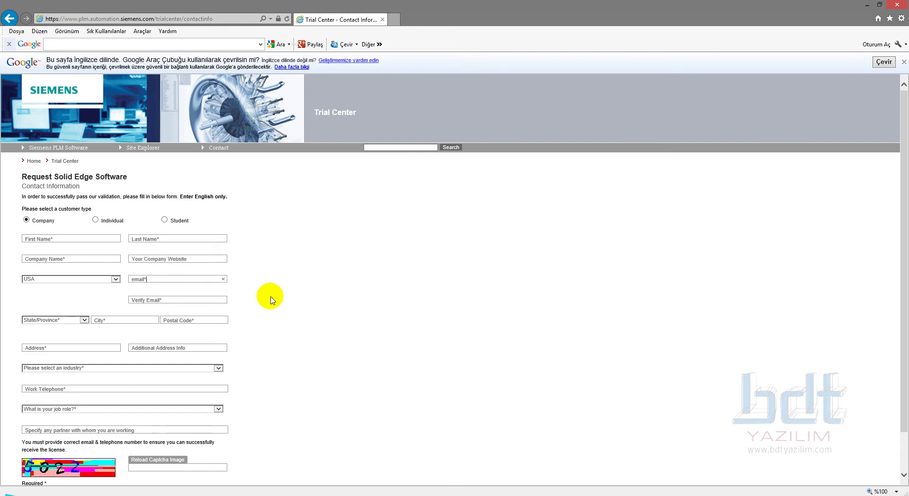
click(180, 196)
drag(189, 197, 232, 198)
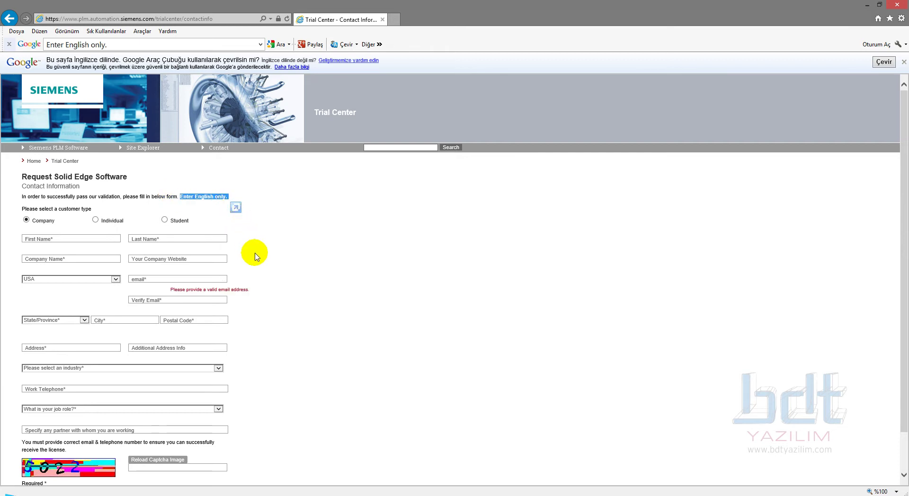
scroll(255, 256, down, 2)
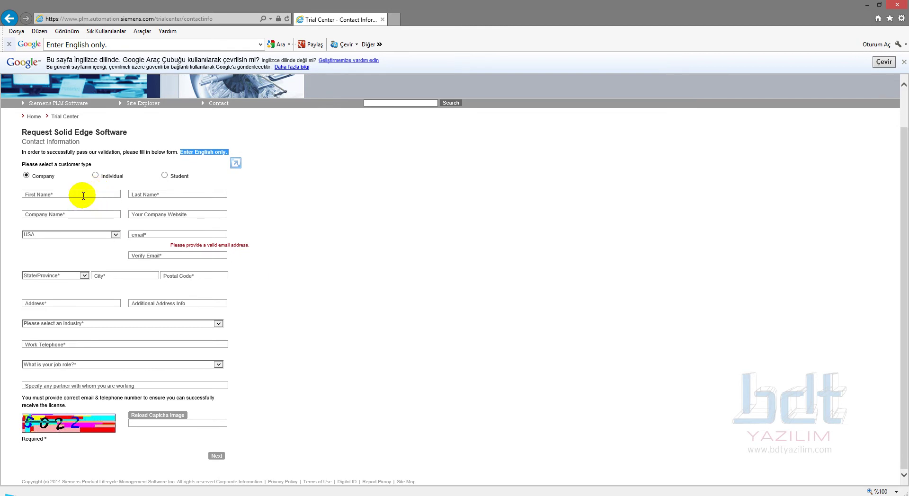
Step: Fill in the name, company, email, address, industry, telephone, job role and captcha verification code, and submit the contact information
click(54, 194)
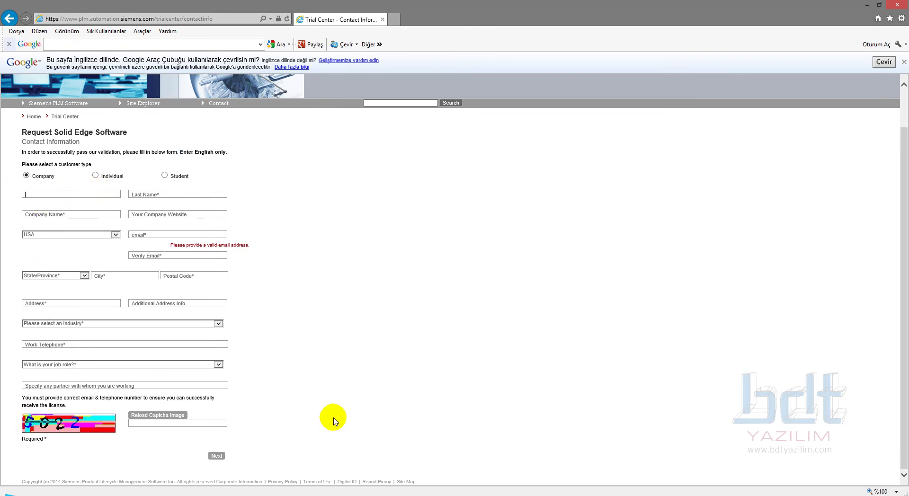
click(64, 193)
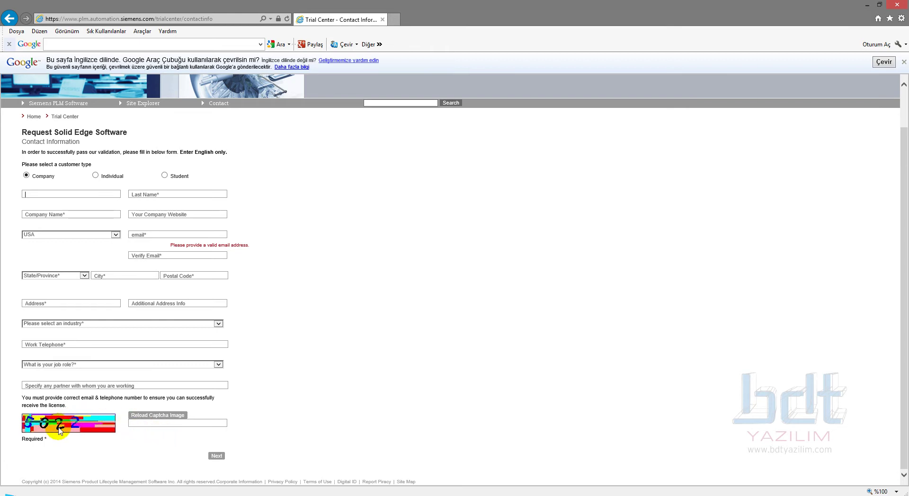
click(154, 423)
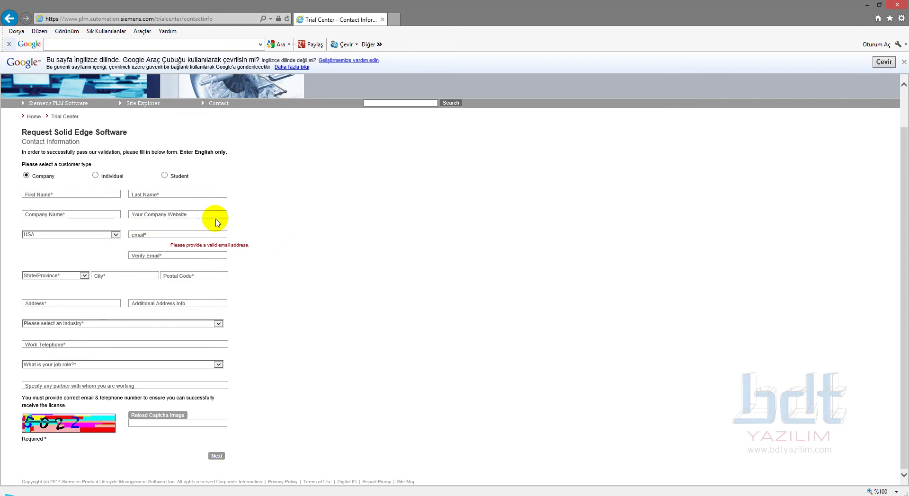
click(55, 195)
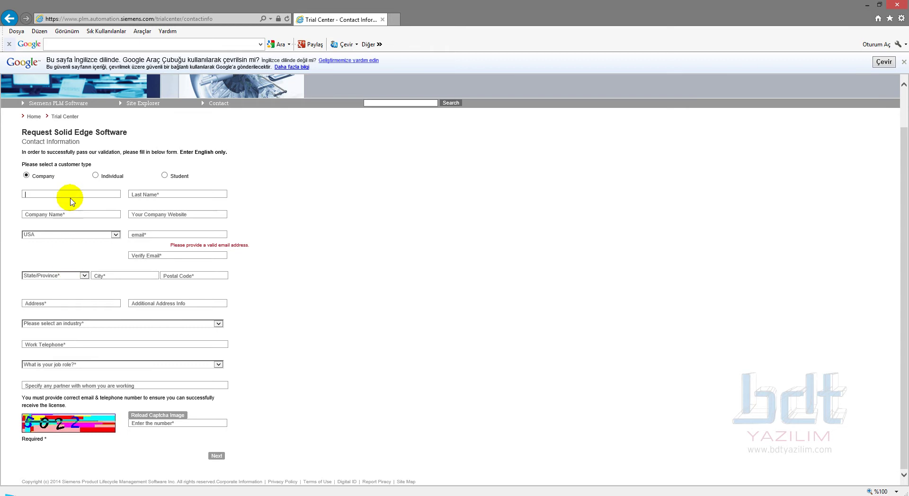
click(68, 193)
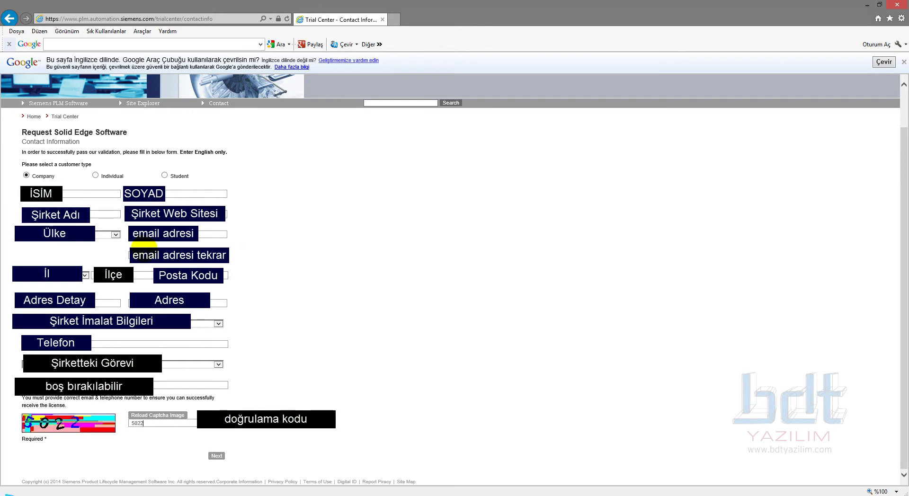
click(218, 455)
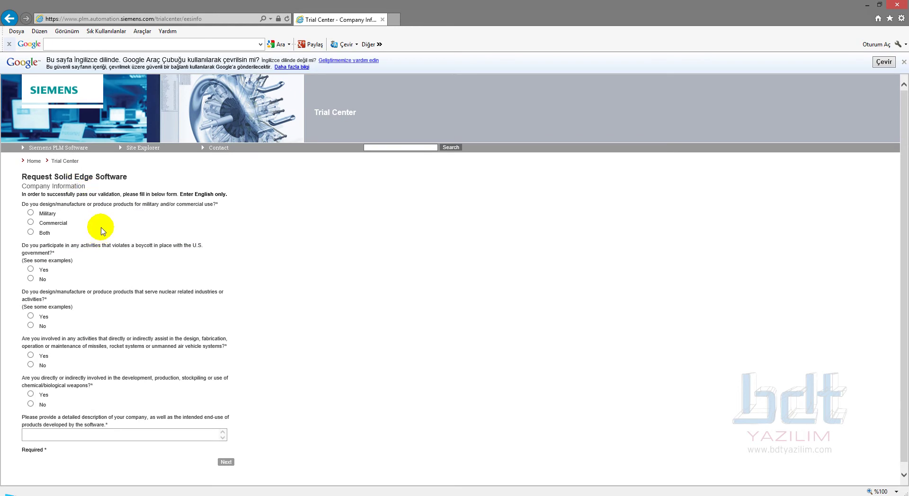
Step: Answer Commercial for product use and No to the boycott, nuclear, missile and chemical/biological weapons questions
click(30, 223)
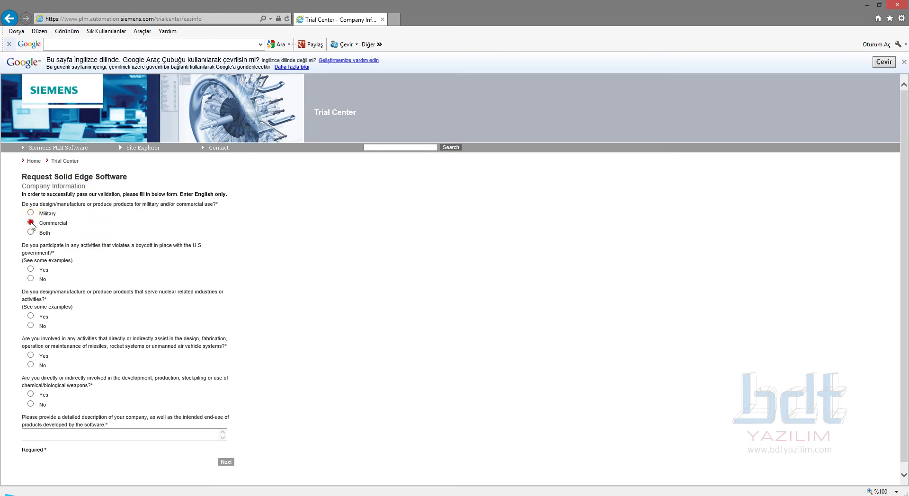
click(31, 278)
drag(101, 245, 182, 257)
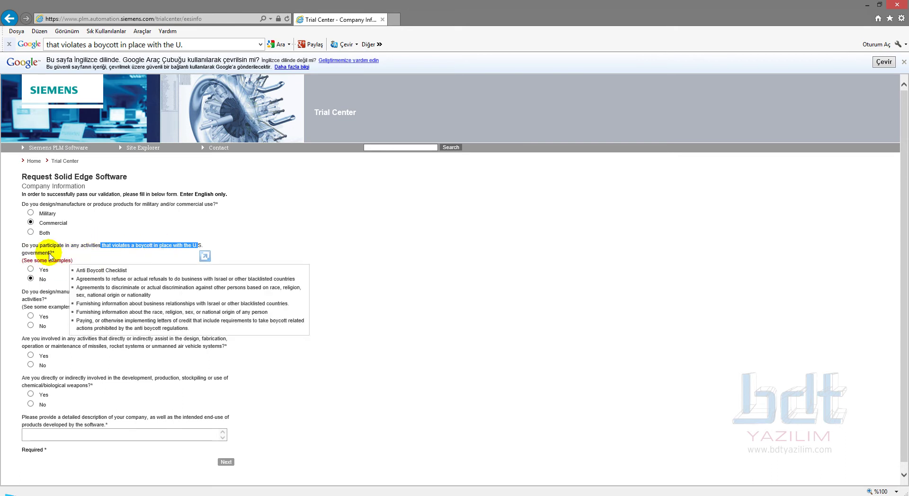
click(31, 325)
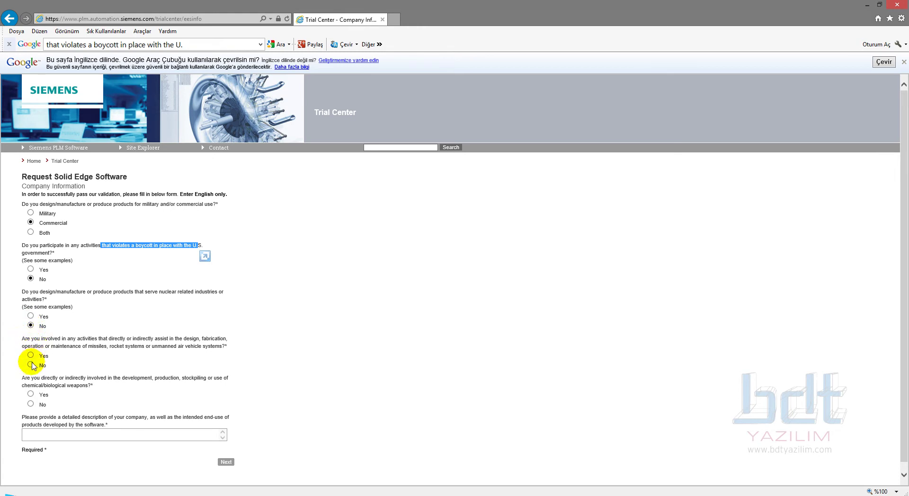
mouse_move(156, 320)
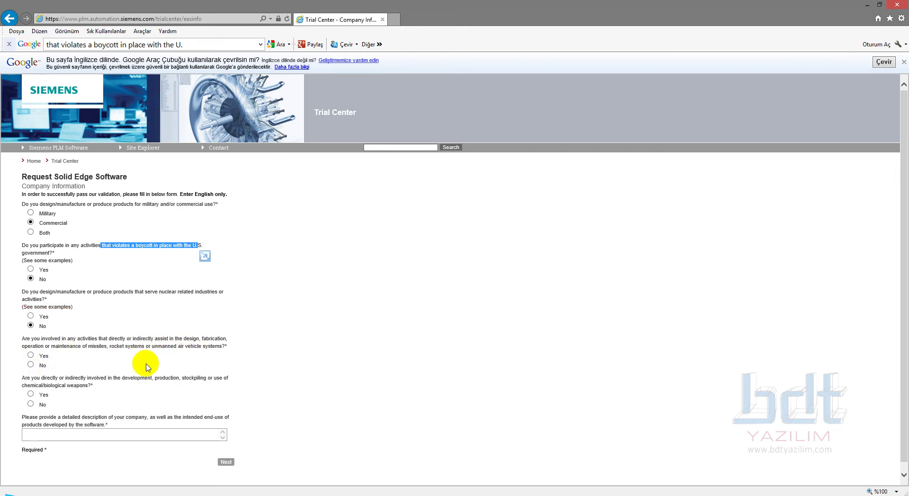
click(30, 364)
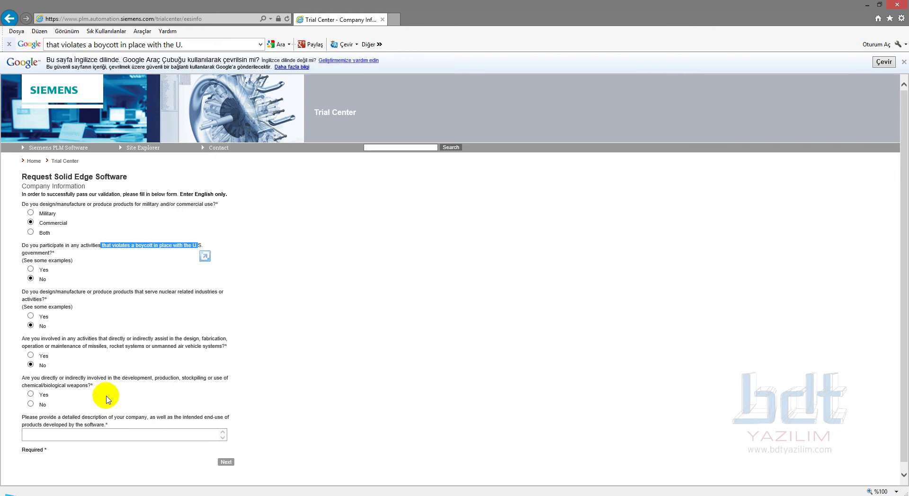
click(39, 405)
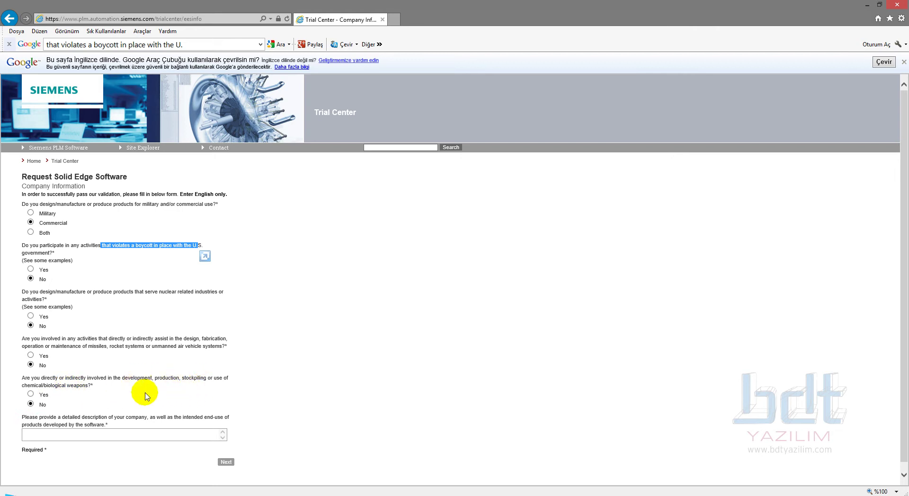
Step: Enter "try solid edge" as the company and intended-use description and continue to the order details
click(68, 437)
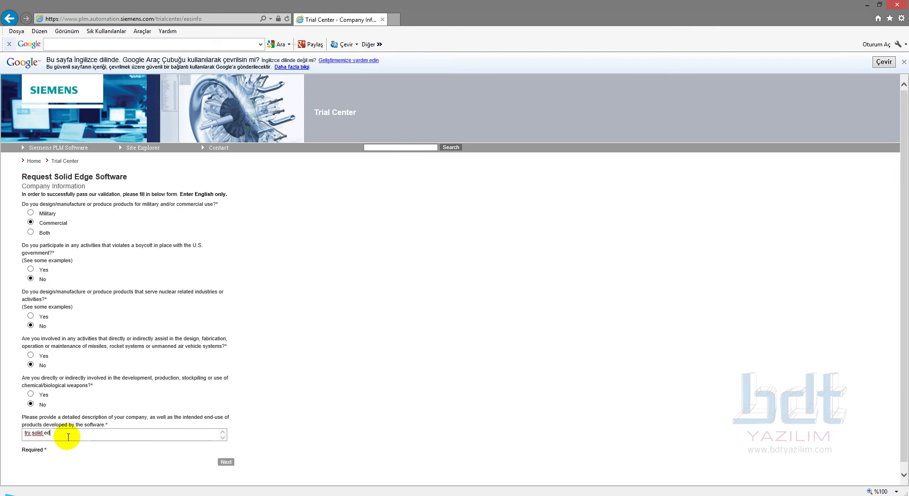
scroll(81, 434, down, 1)
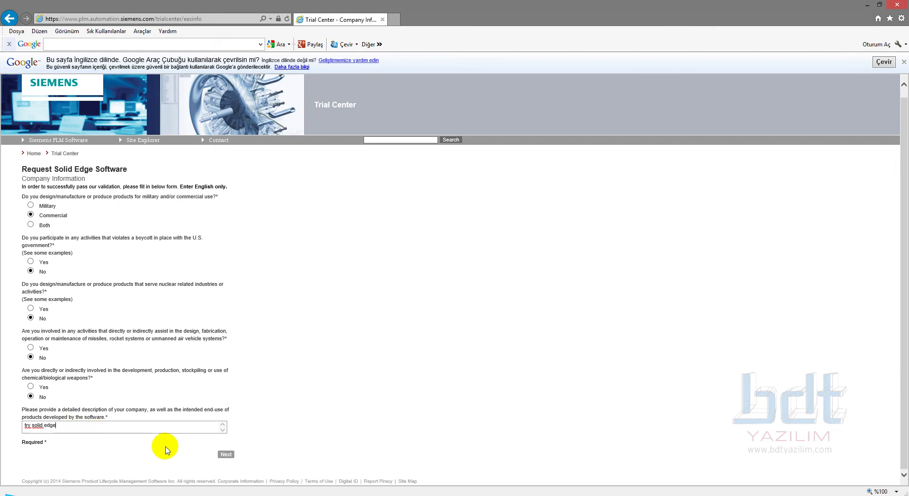
click(191, 421)
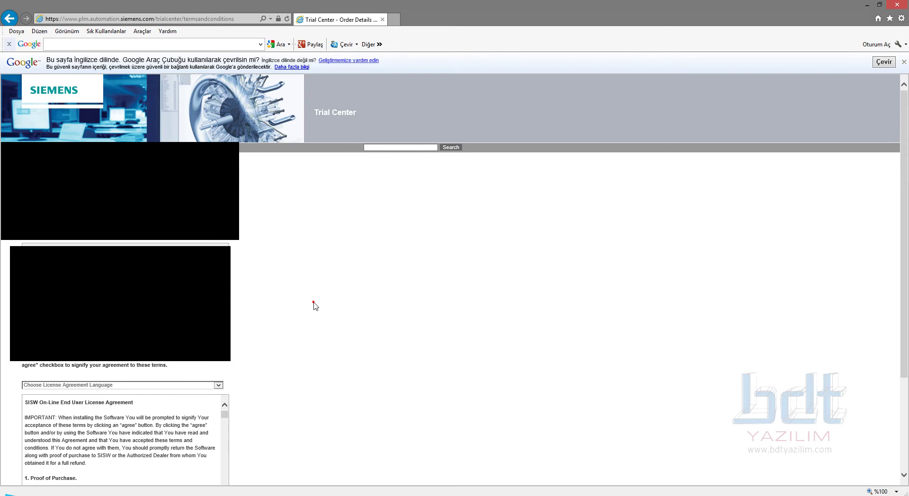
Step: Set the license agreement language to English (US), agree to the Terms and Conditions after reviewing the agreement, and submit the order
scroll(314, 305, down, 3)
drag(130, 135, 217, 129)
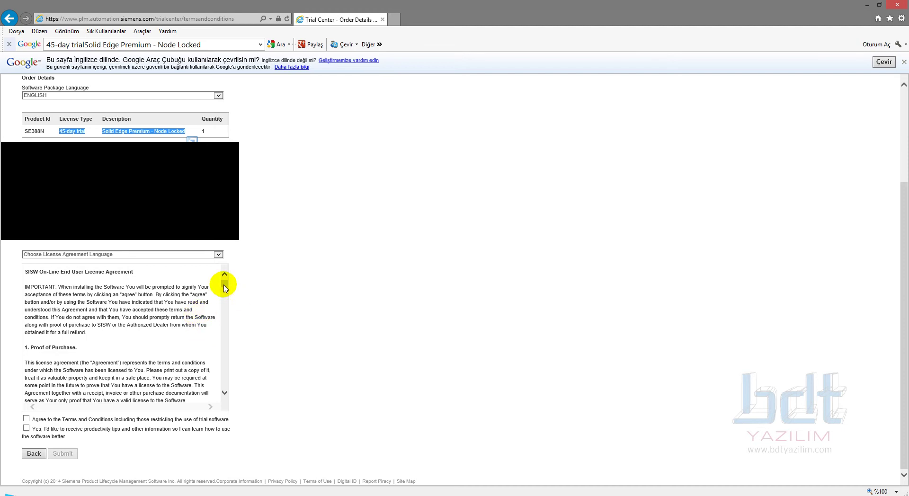
click(219, 254)
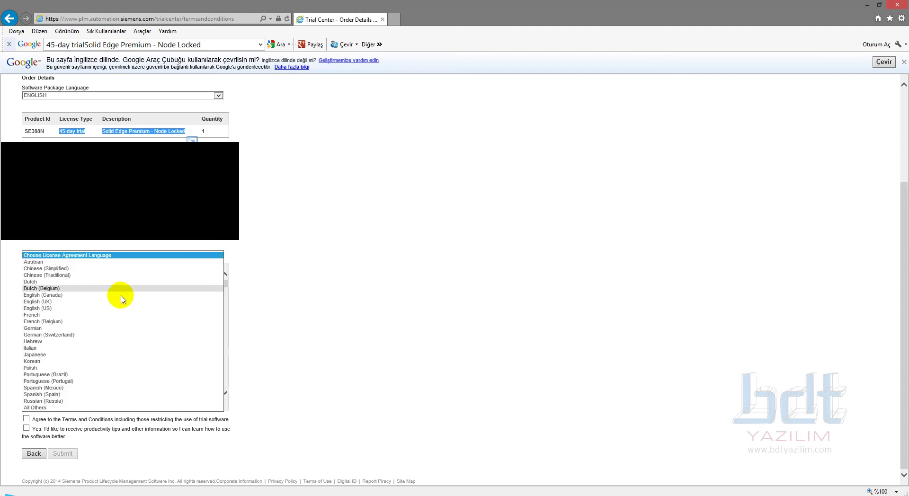
click(54, 308)
drag(224, 285, 236, 400)
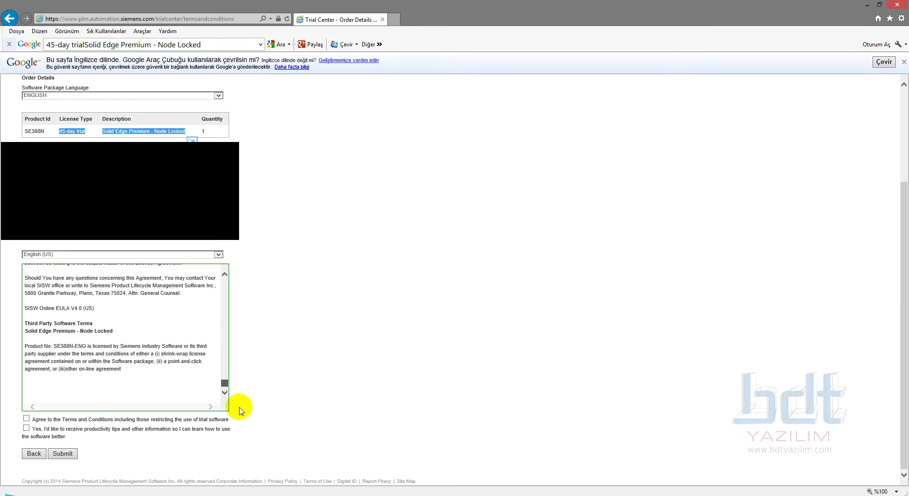
click(27, 420)
click(66, 454)
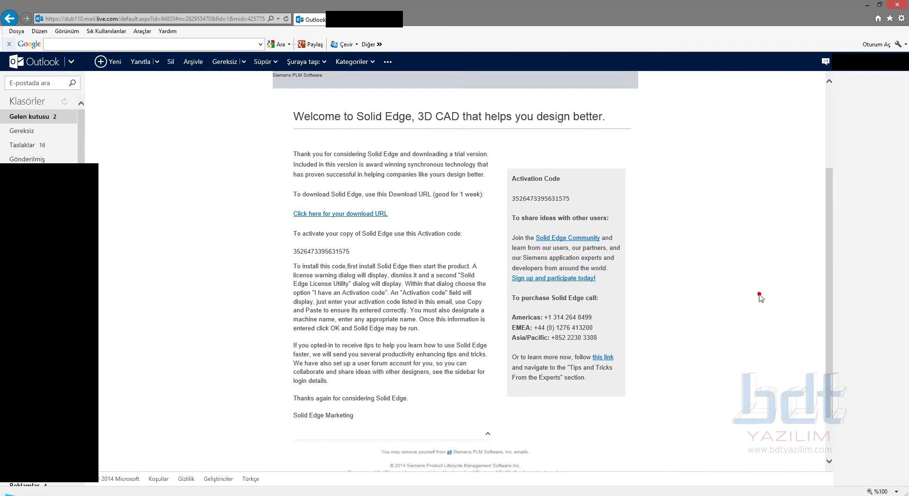
Step: In the Solid Edge welcome e-mail in Outlook, highlight the activation code and open the download URL
scroll(743, 310, down, 1)
scroll(742, 310, up, 1)
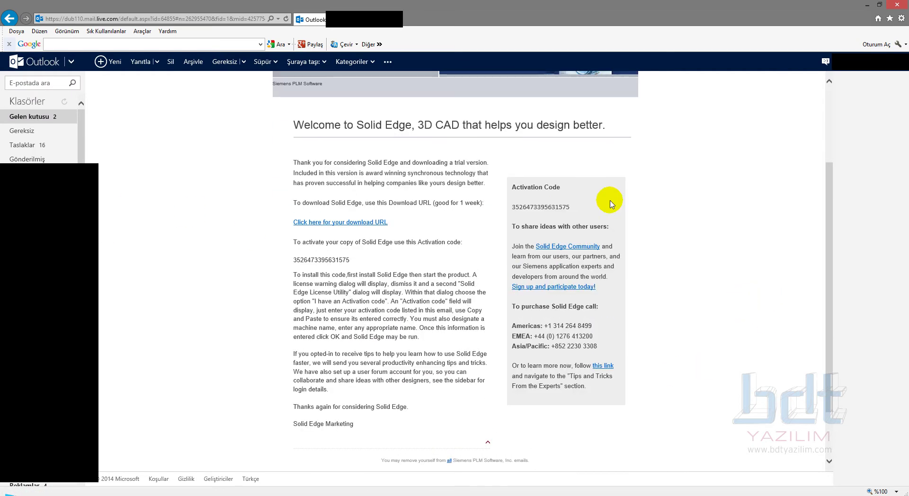
drag(571, 206, 572, 206)
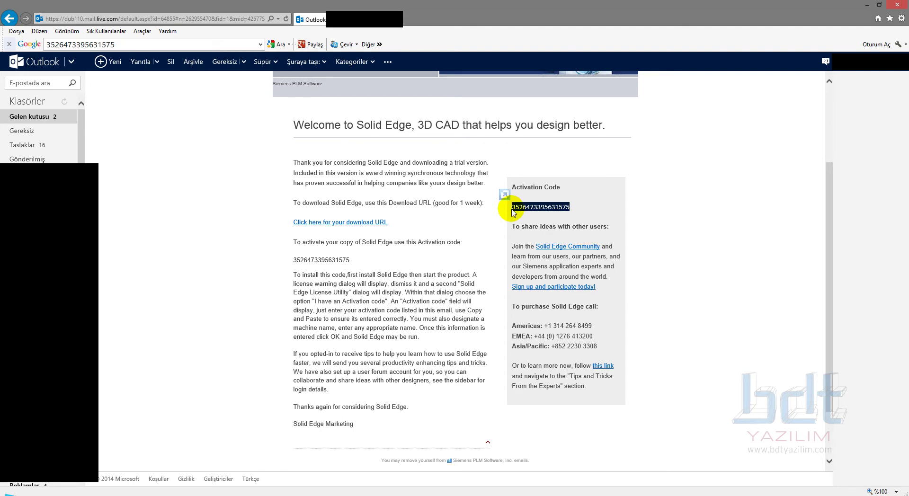
click(356, 222)
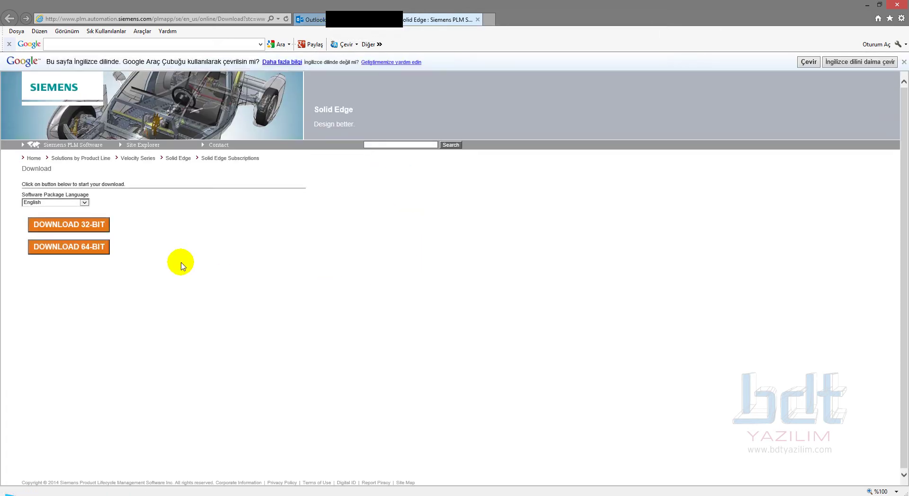
Step: Keep English as the software package language and save the 32-bit installer SolidEdgeV106ENGLISH_32Bit.exe to the desktop
click(85, 203)
click(86, 204)
click(85, 204)
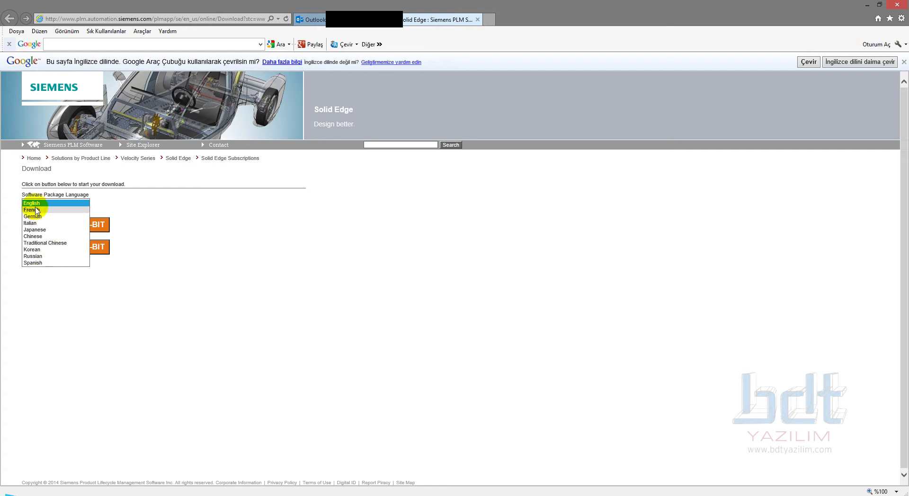
click(99, 199)
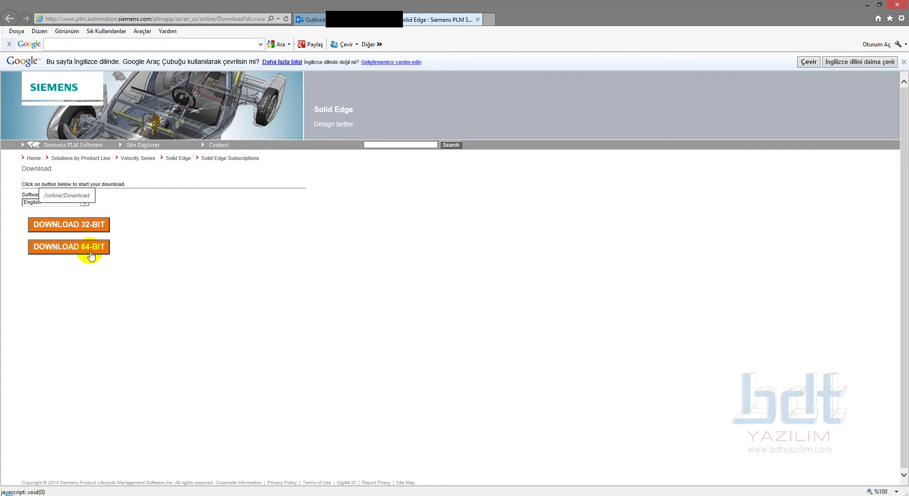
click(84, 227)
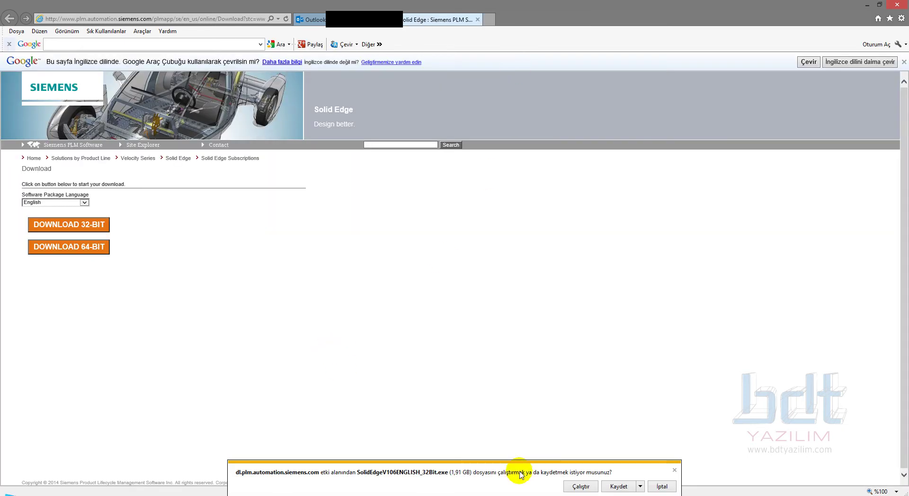
click(640, 486)
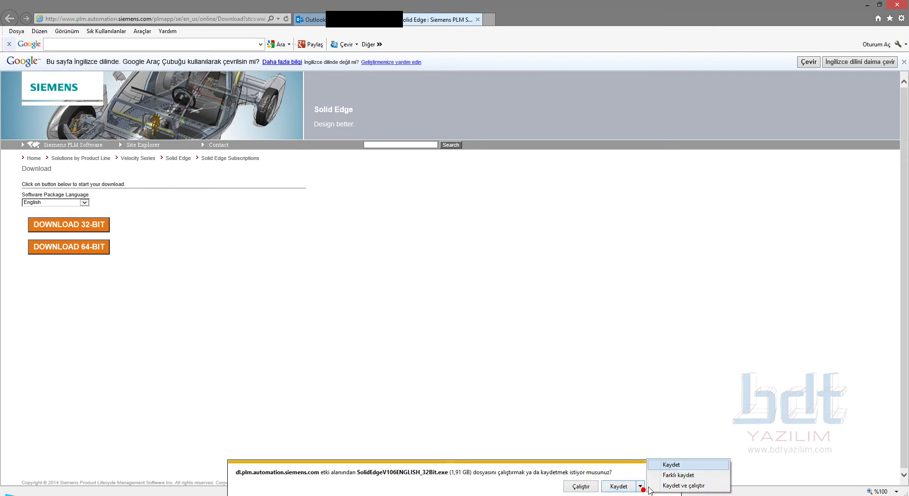
click(679, 475)
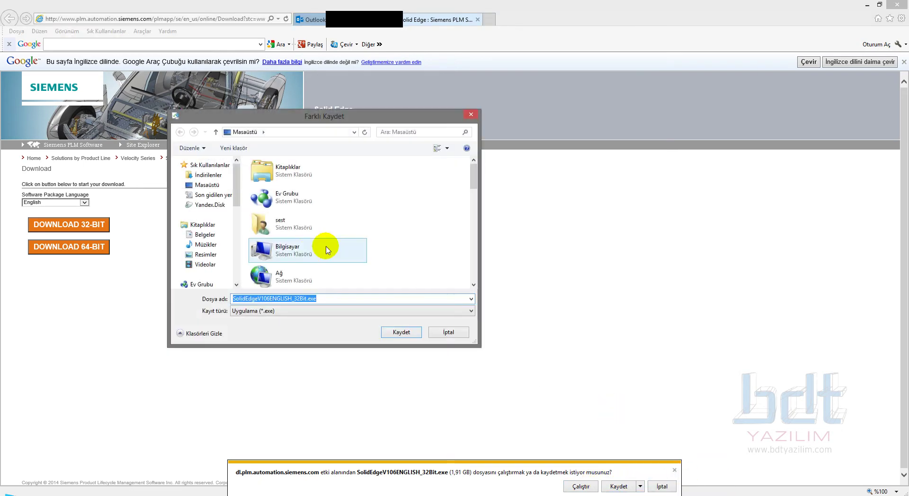
click(401, 334)
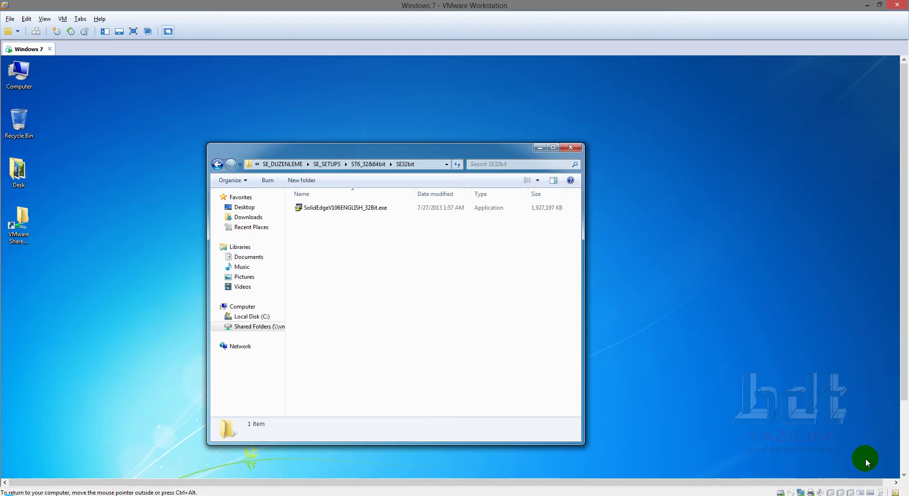
Step: In the Windows 7 virtual machine in VMware Workstation, run SolidEdgeV106ENGLISH_32Bit.exe as administrator and display the machine full screen
click(336, 209)
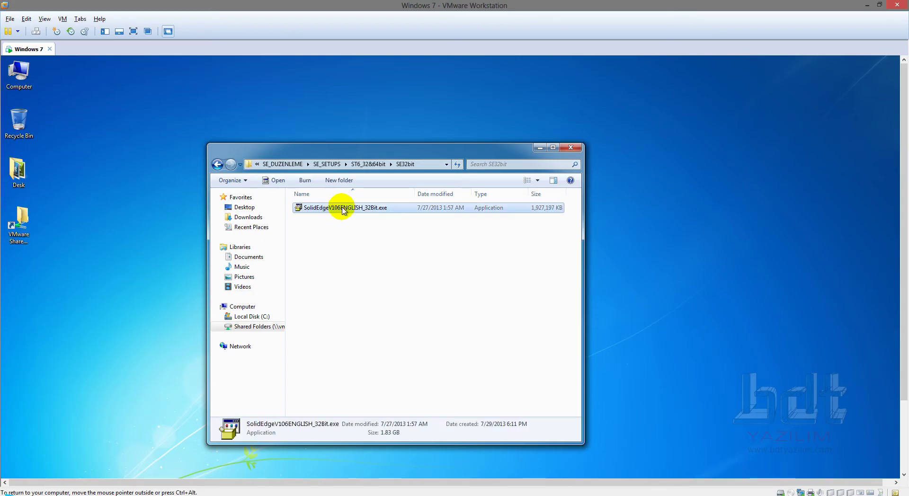
right_click(343, 210)
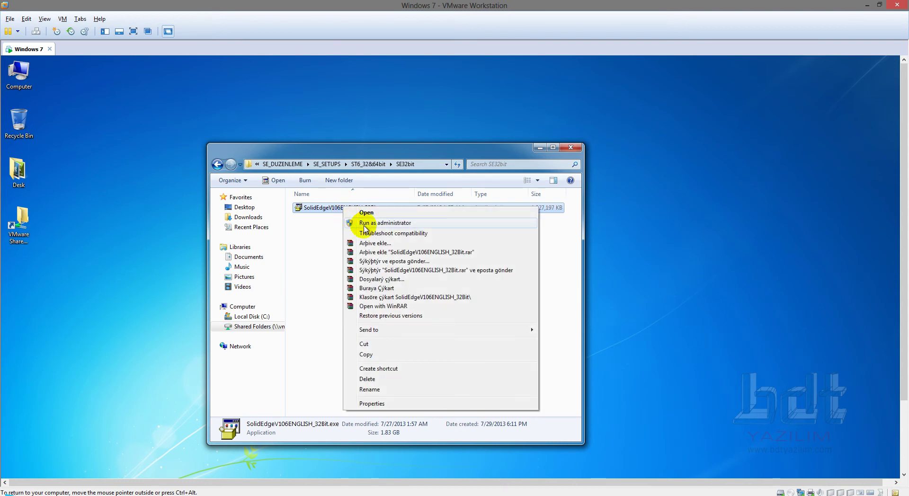
click(366, 223)
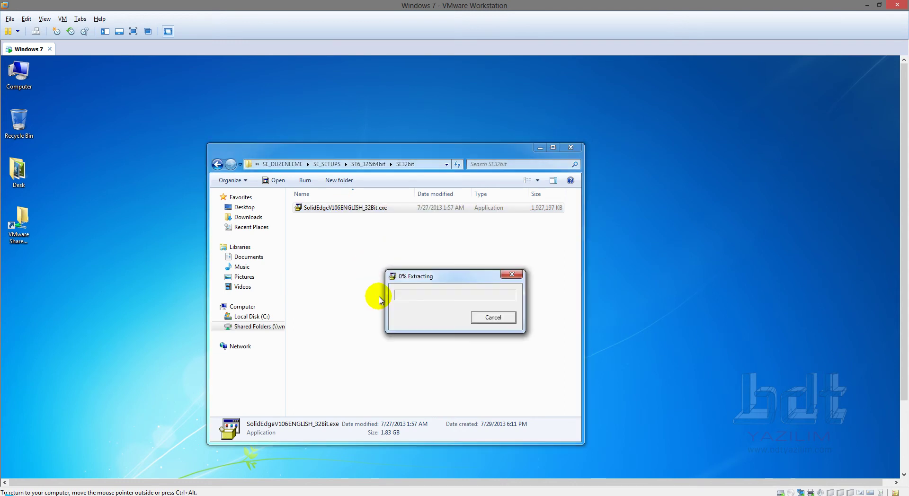
click(133, 32)
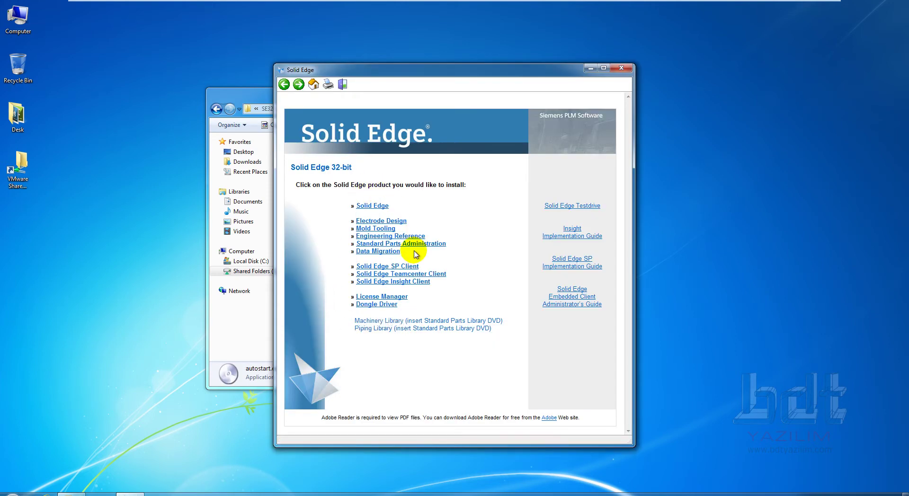
Step: Launch the Solid Edge product setup from the Solid Edge 32-bit installation page and allow setup.exe to run
drag(483, 71, 452, 57)
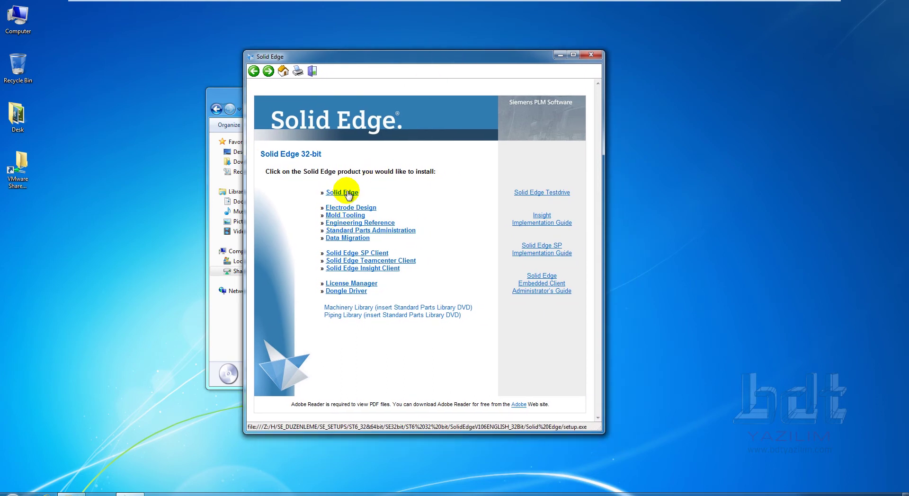
click(348, 194)
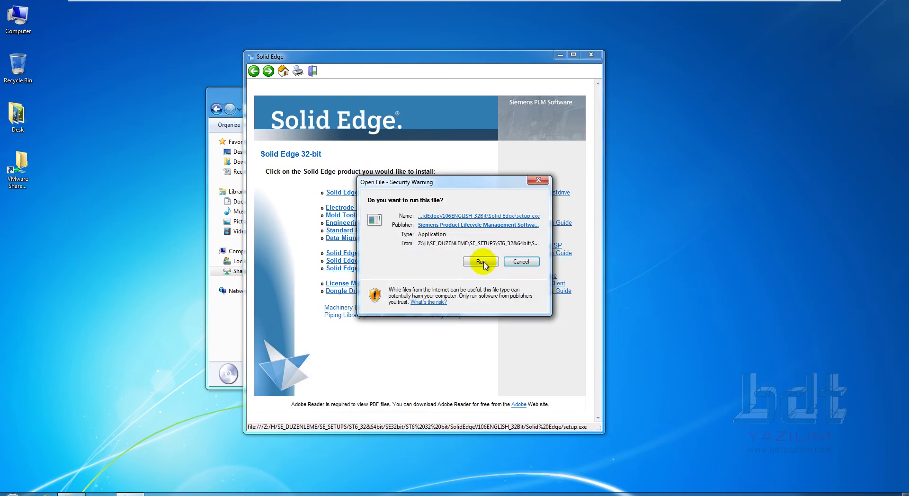
click(481, 263)
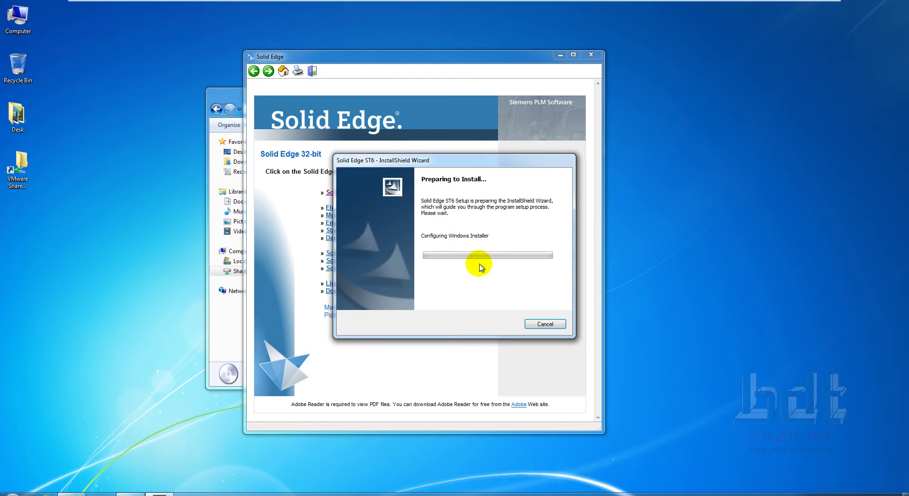
drag(507, 161, 634, 136)
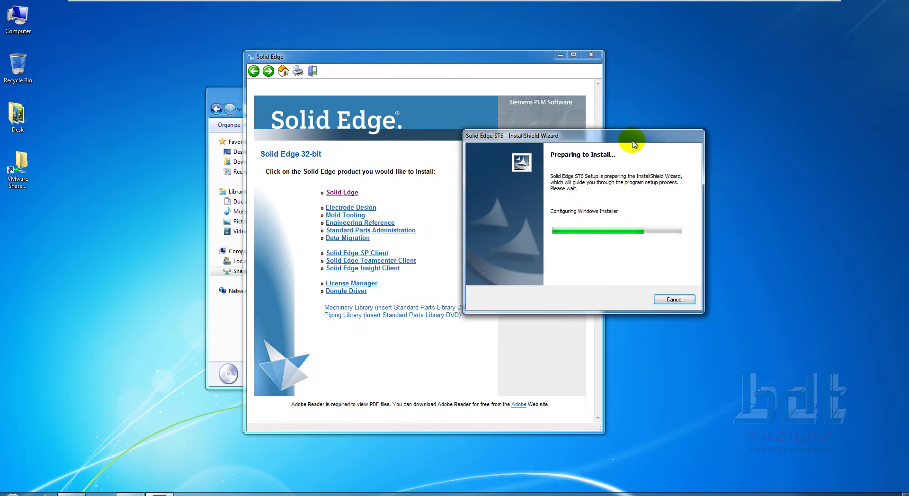
Step: Search Windows for "uac", open the User Account Control settings and confirm the notification level as Never notify
click(12, 491)
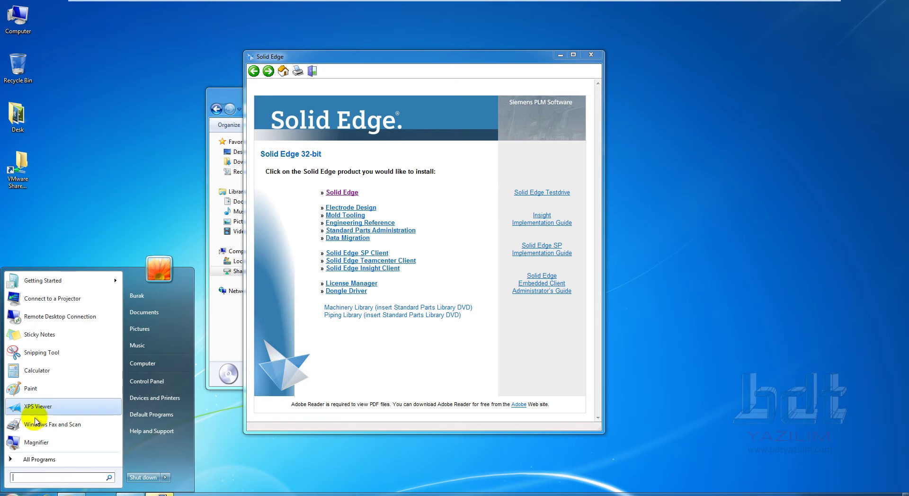
click(28, 481)
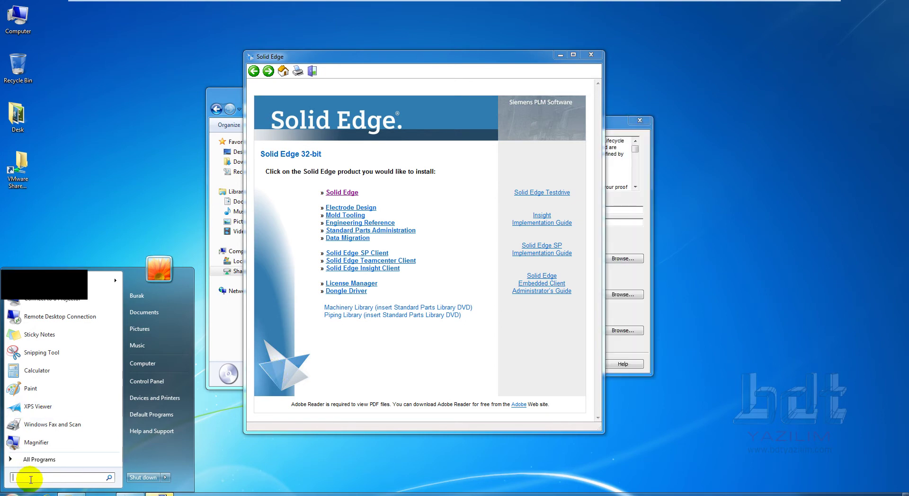
text(u)
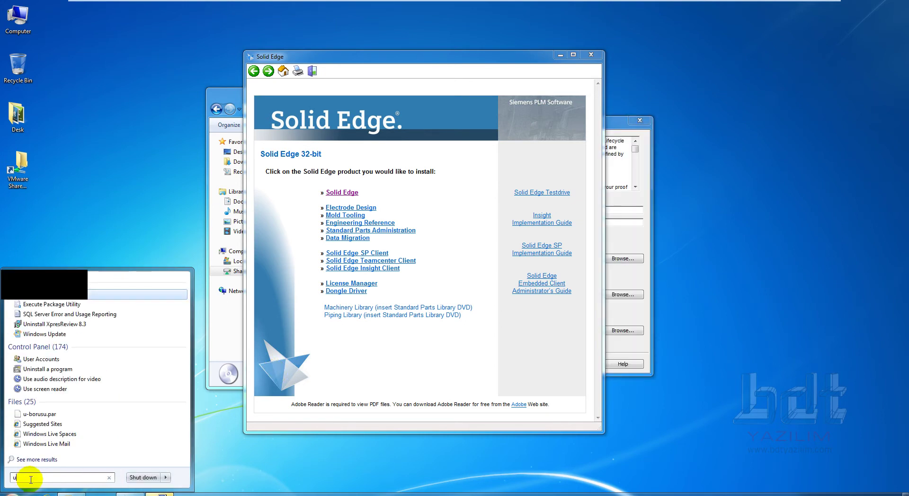
text(ac)
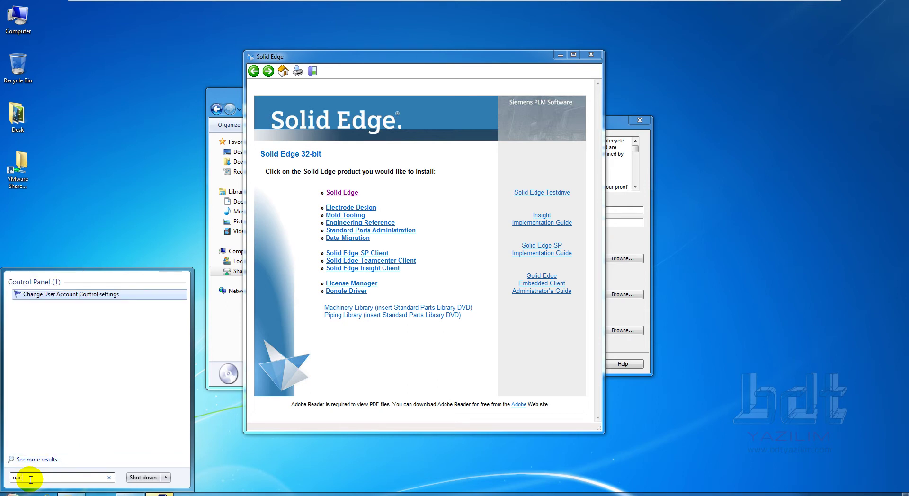
key(Return)
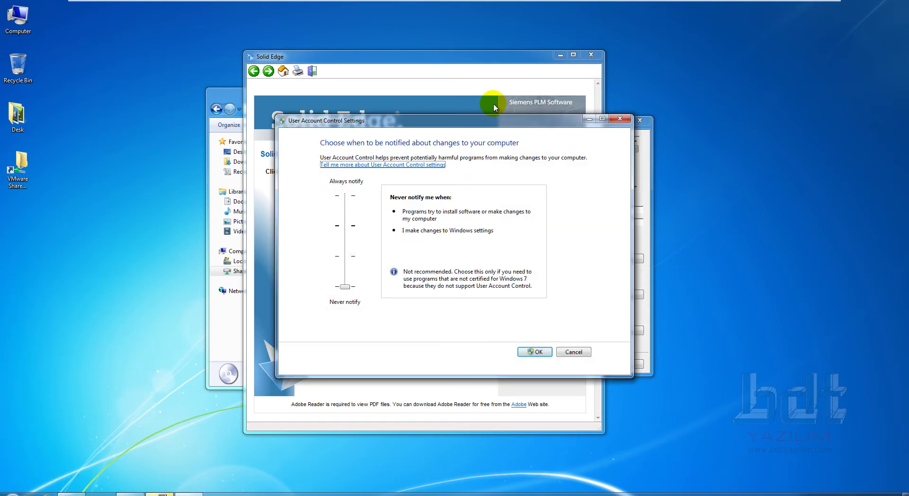
drag(492, 121, 362, 95)
click(215, 261)
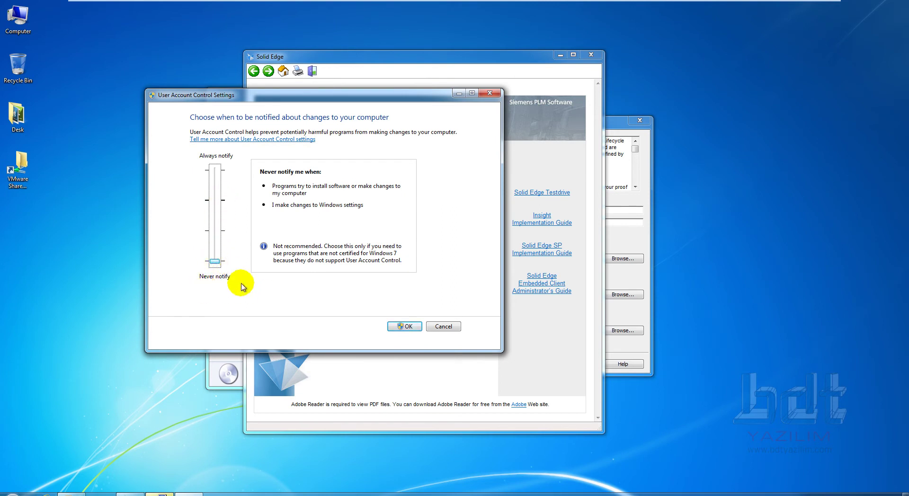
click(420, 326)
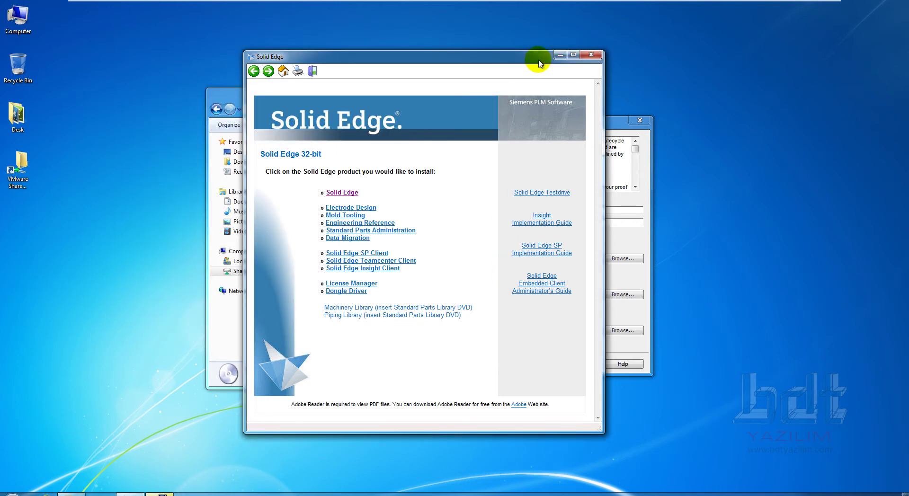
Step: Bring the Solid Edge ST6 setup window forward and start the installation with the license terms accepted and the ISO modeling standard
drag(527, 57, 447, 54)
click(606, 123)
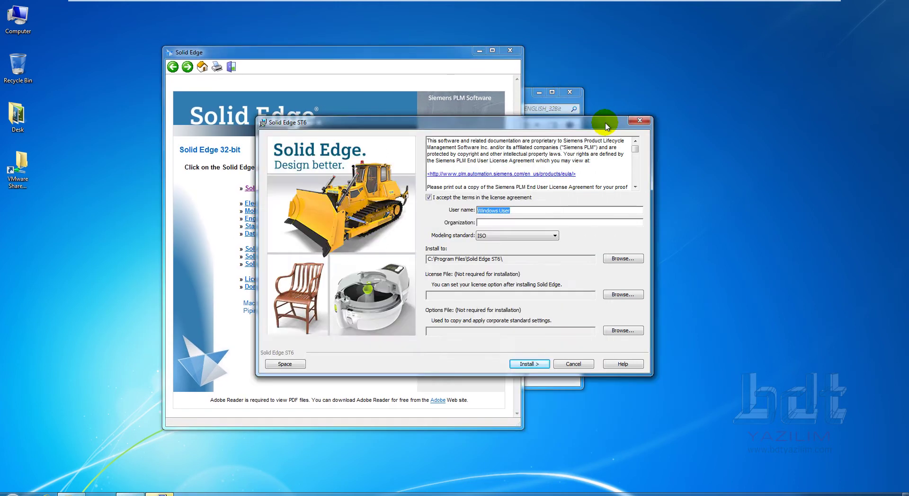
drag(606, 124, 775, 83)
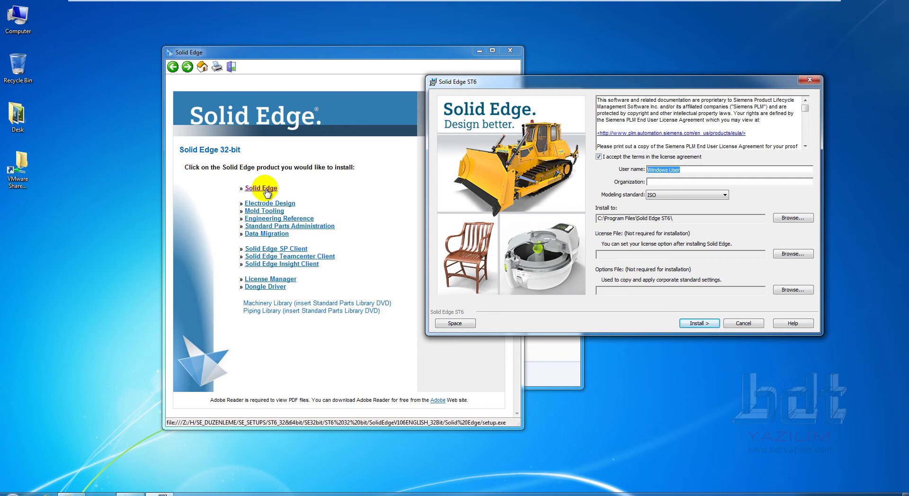
drag(641, 79, 573, 78)
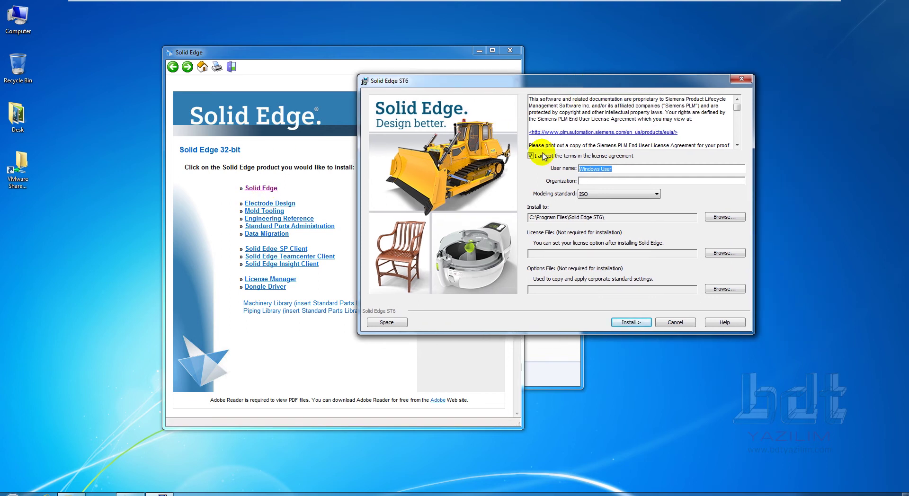
click(631, 323)
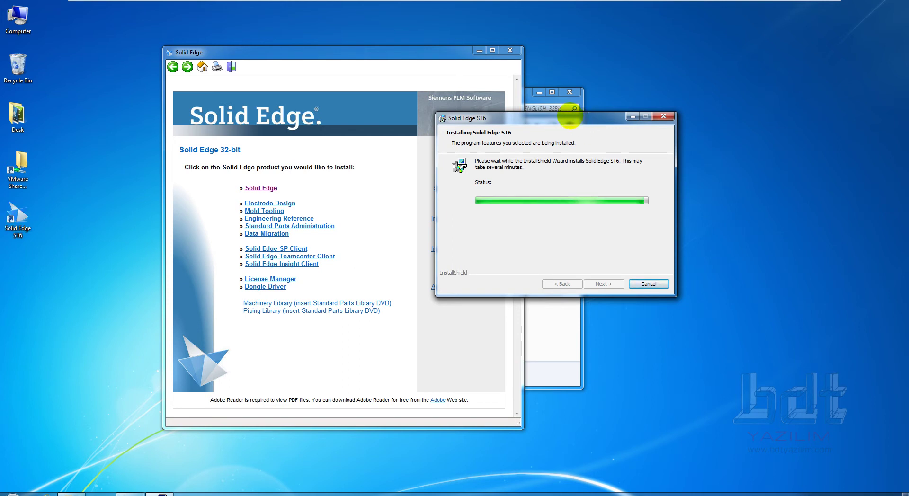
Step: Finish the completed Solid Edge ST6 InstallShield Wizard and minimize the product installation page
drag(574, 118, 551, 133)
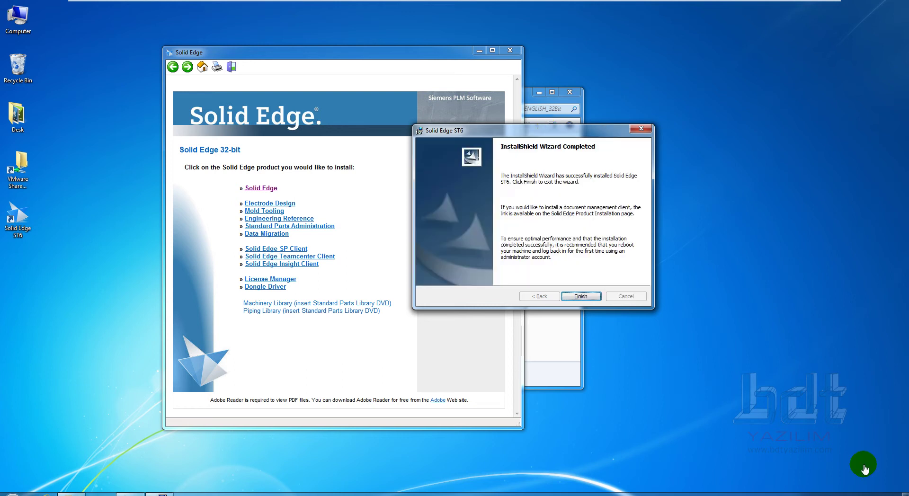
click(582, 297)
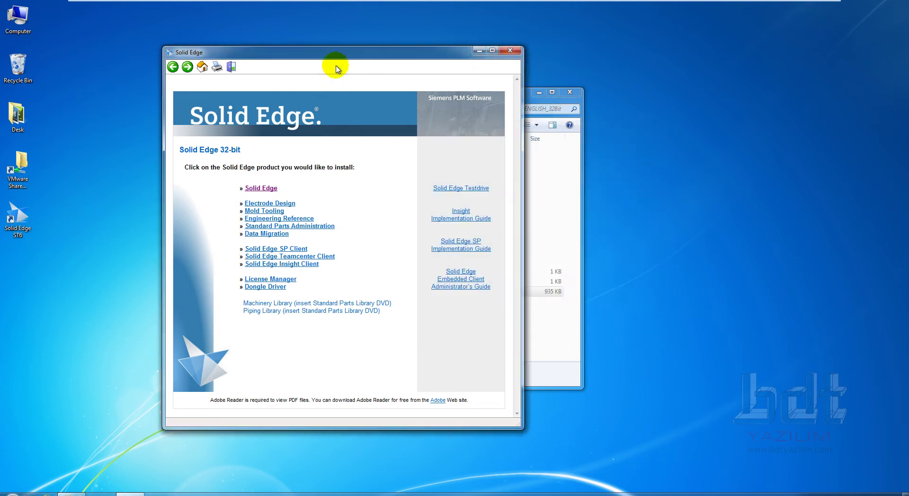
drag(337, 58, 341, 107)
click(482, 99)
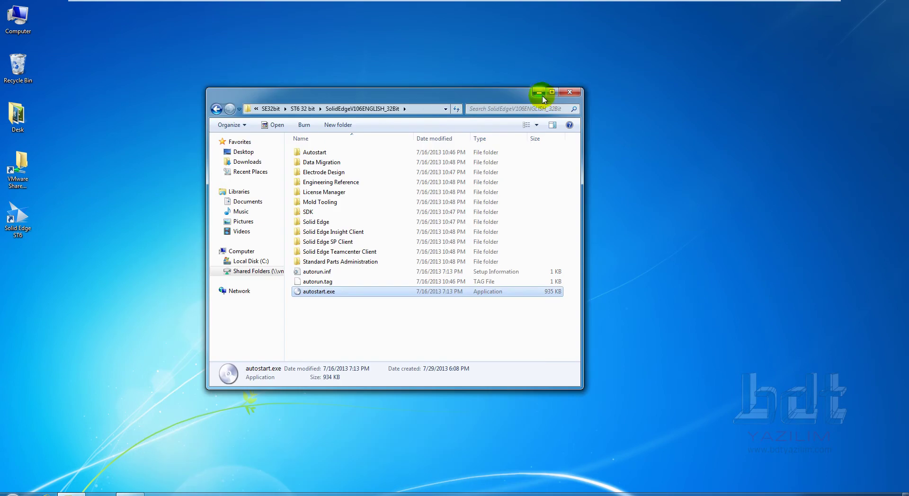
Step: Minimize the installer folder window, launch Solid Edge ST6 from the desktop and acknowledge the first-time licensing notice
click(537, 93)
click(19, 217)
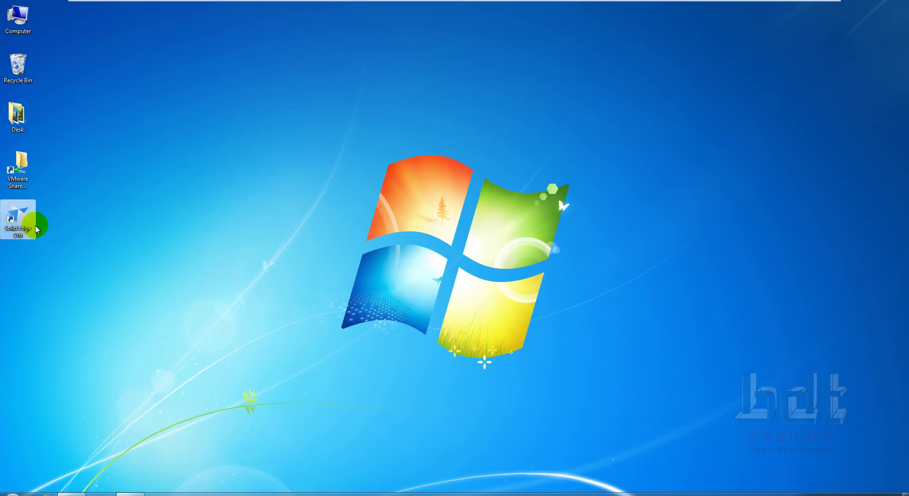
double_click(20, 216)
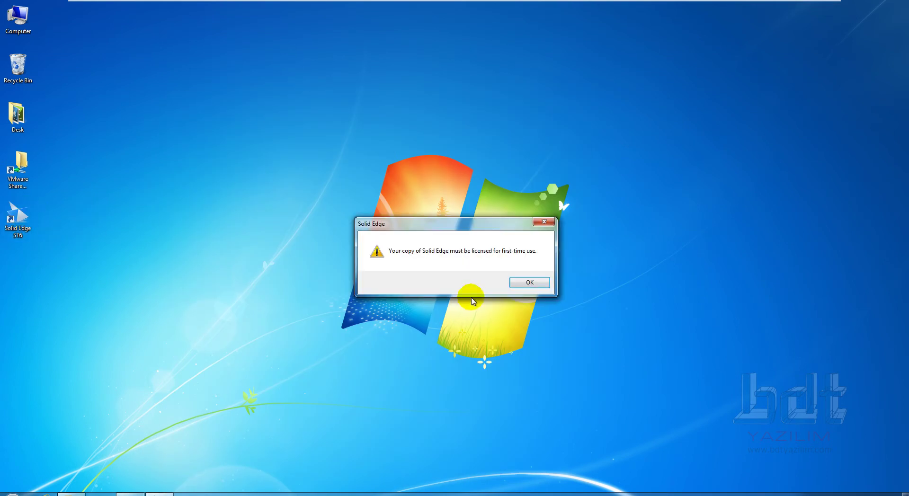
drag(461, 224, 525, 132)
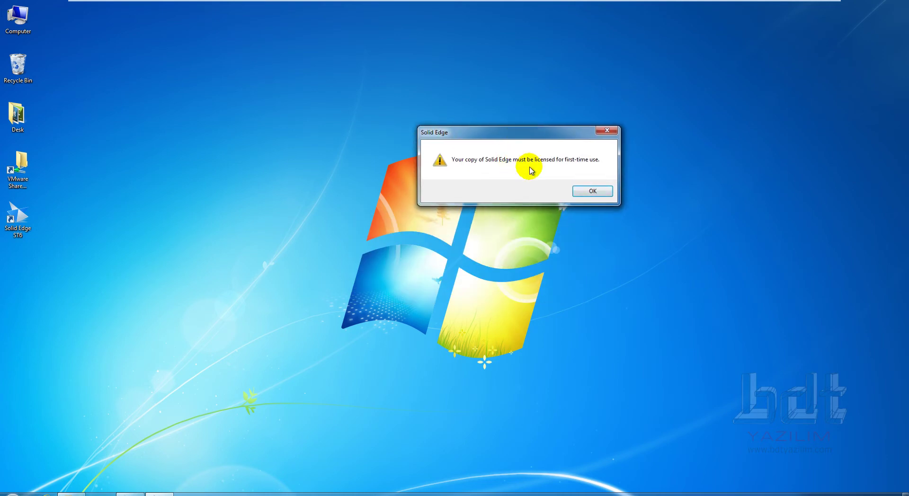
click(583, 191)
drag(447, 140, 474, 35)
Step: Choose the Activation Code license option, fill in the activation code and machine description, and submit the license details
click(364, 205)
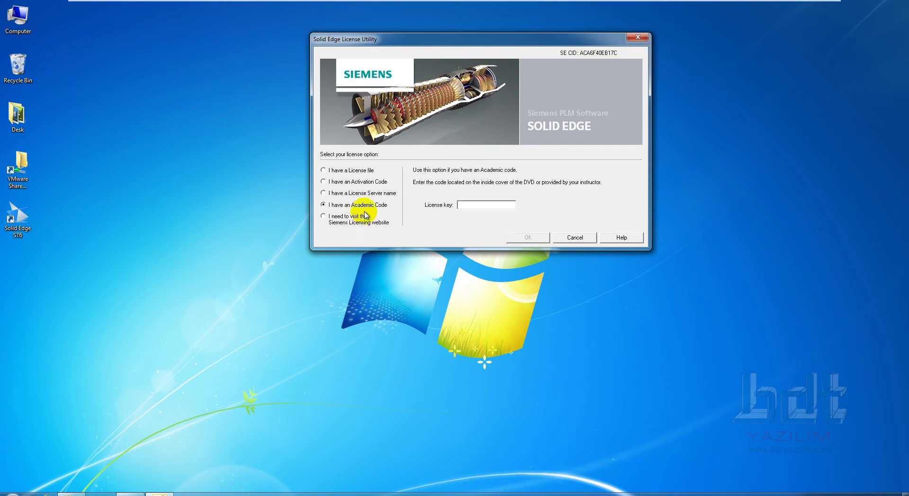
click(358, 181)
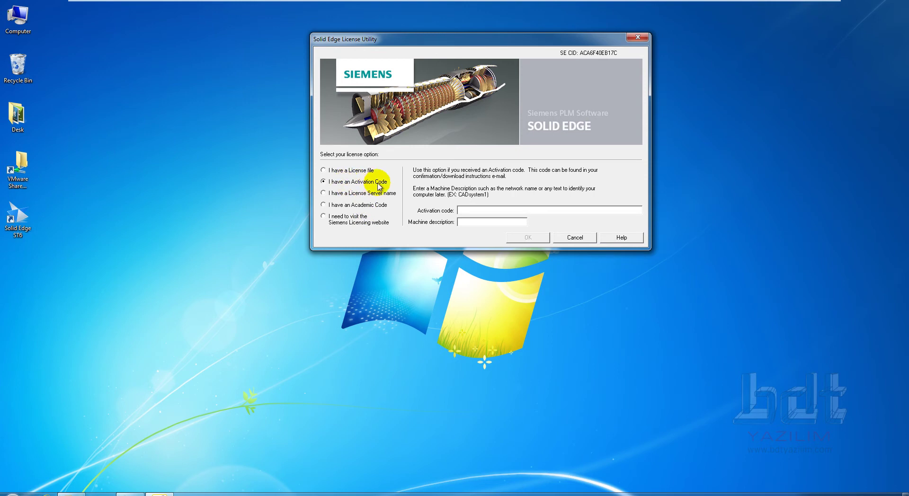
click(489, 209)
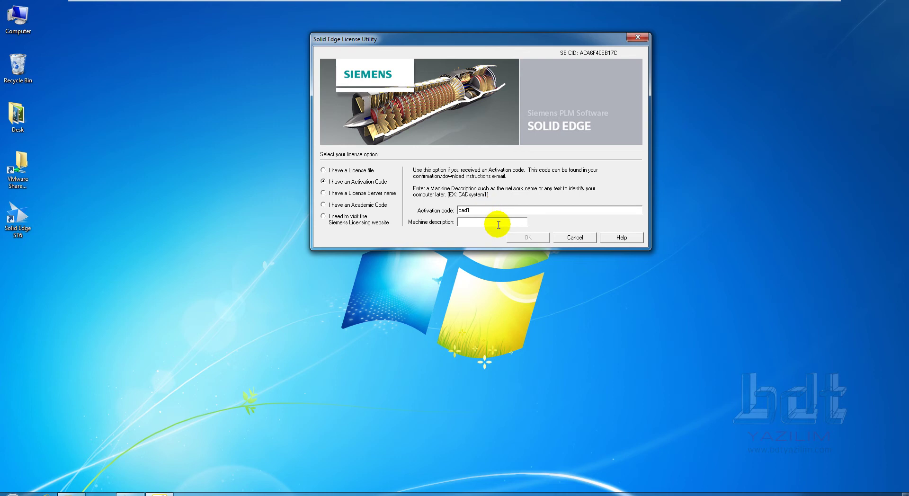
click(500, 226)
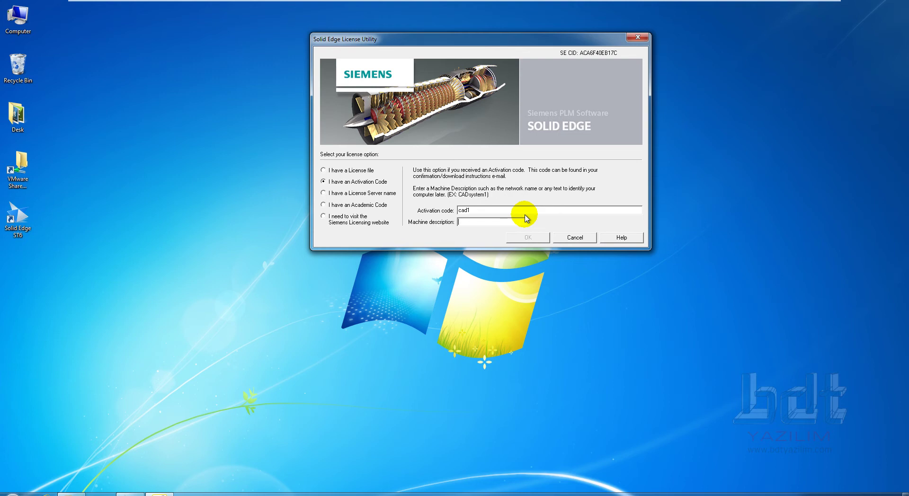
right_click(466, 222)
click(490, 263)
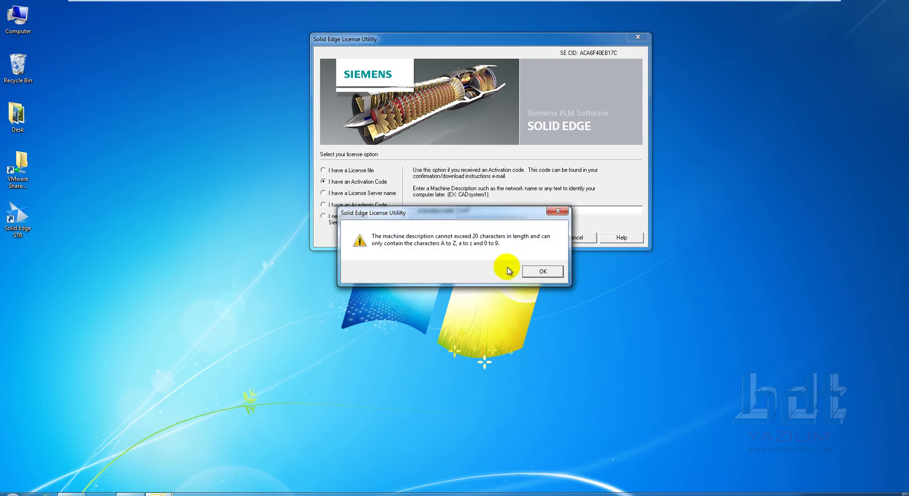
click(542, 271)
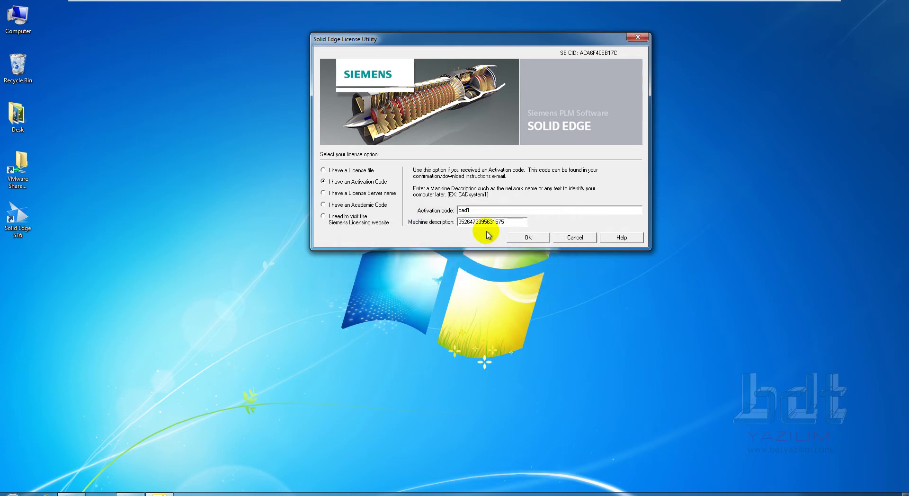
click(528, 237)
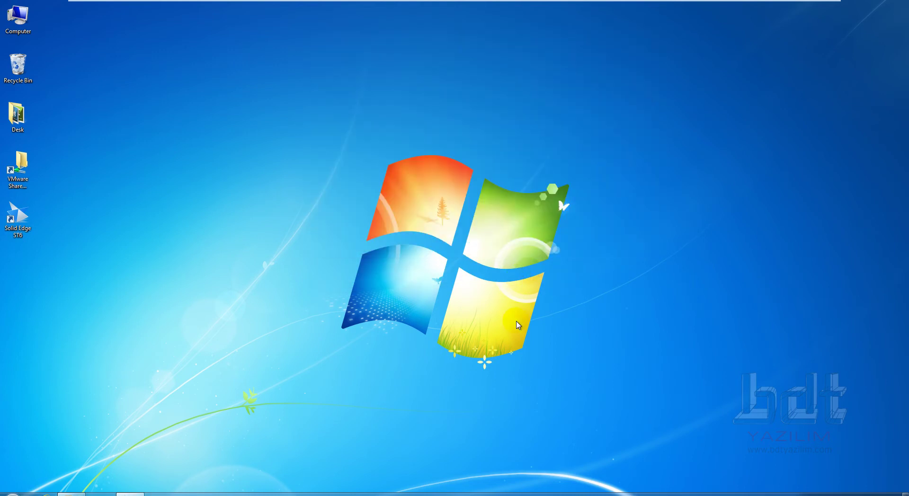
Step: Take the virtual machine out of full screen, launch Solid Edge ST6 again and acknowledge the Ribbon Customization notice
key(ctrl+alt+Return)
click(283, 292)
click(21, 190)
double_click(22, 191)
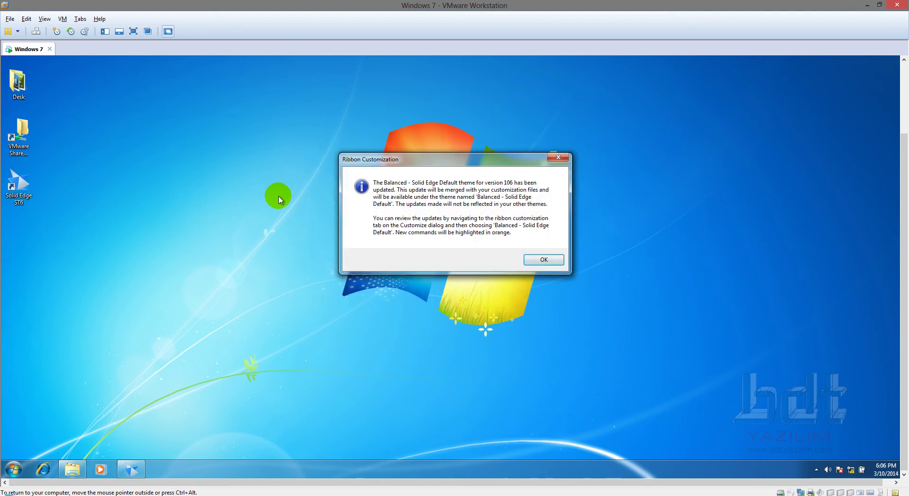
drag(473, 159, 513, 185)
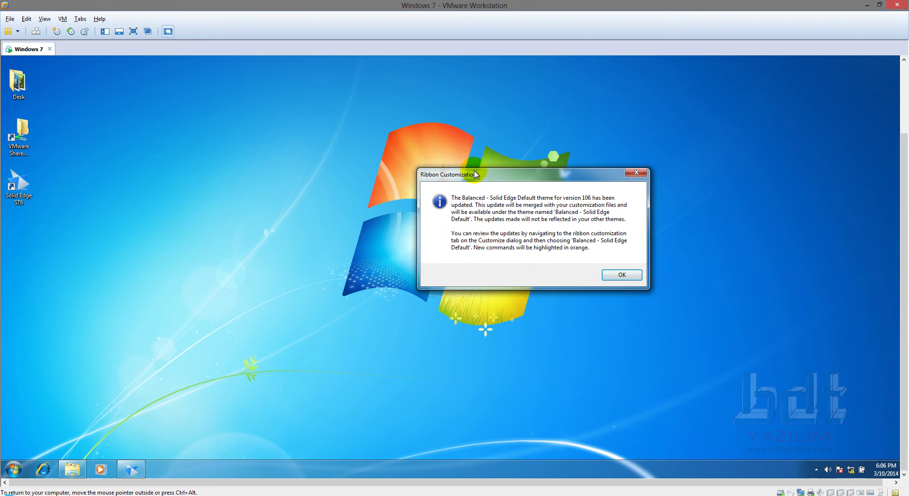
click(622, 275)
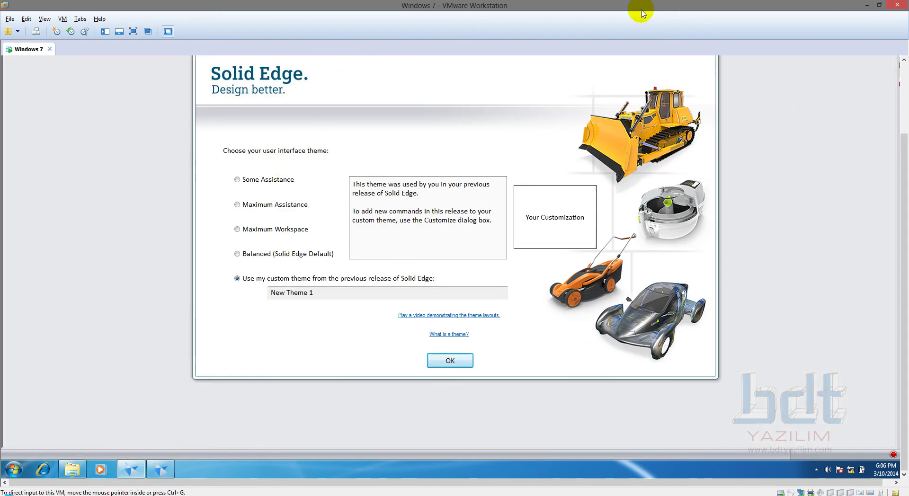
Step: Return the virtual machine to full screen and confirm Maximum Workspace as the Solid Edge user interface theme
click(133, 31)
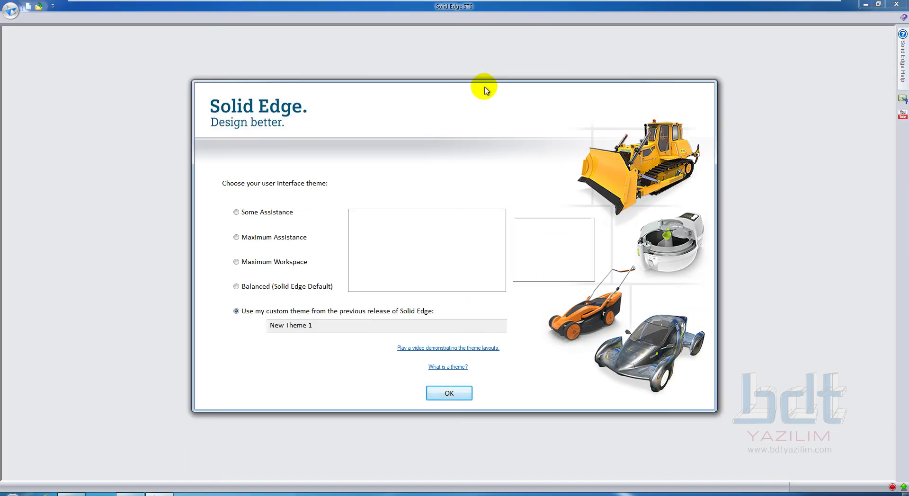
mouse_move(236, 214)
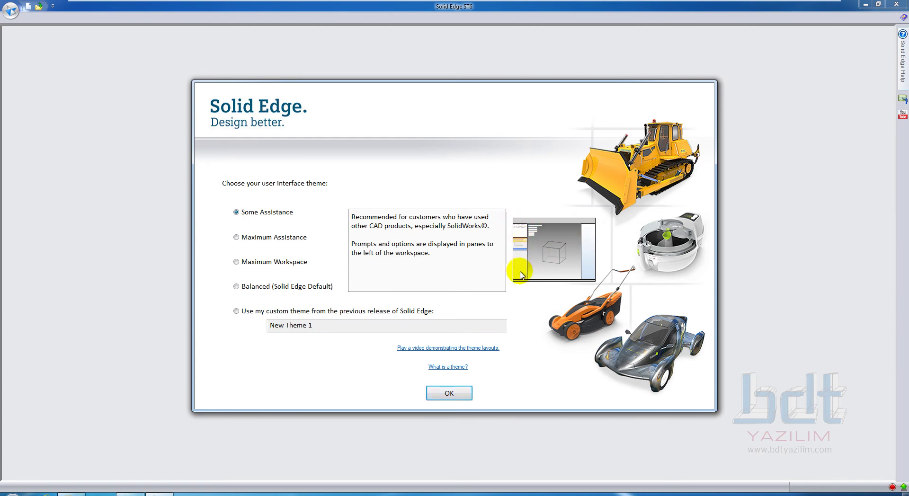
click(236, 239)
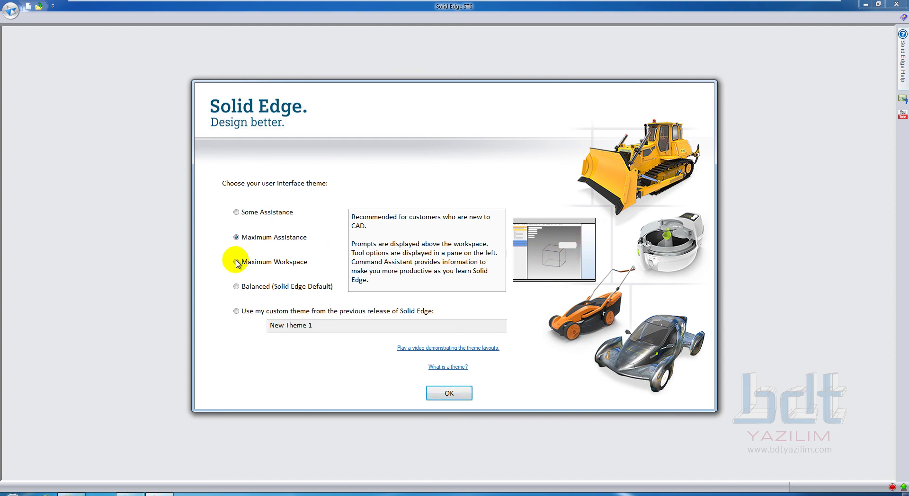
mouse_move(239, 264)
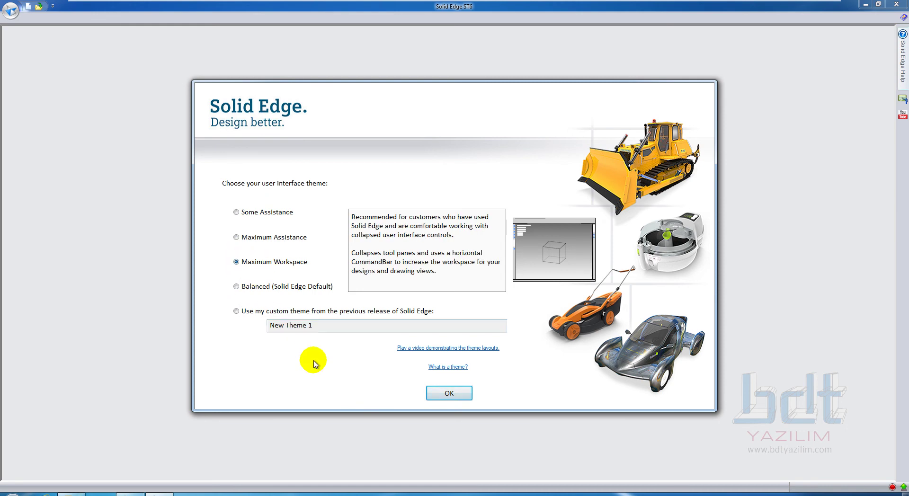
click(450, 394)
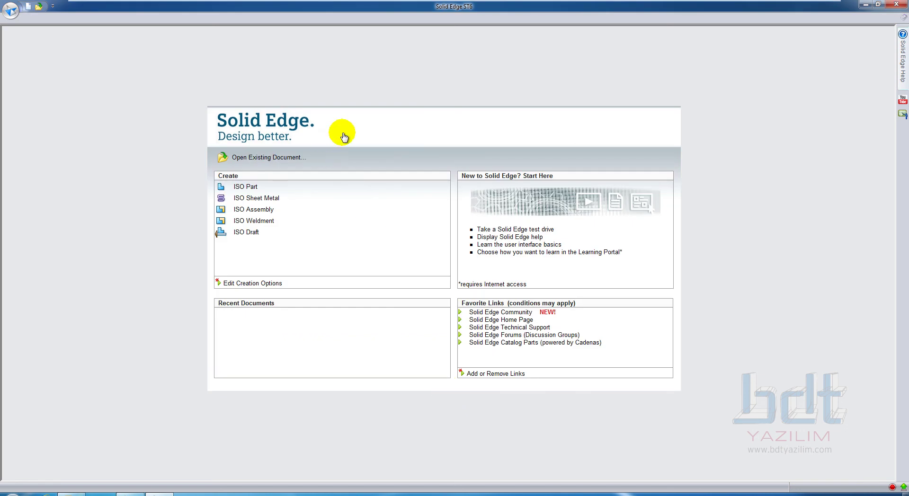
Step: Create a new ISO Part and sketch a rectangle centred on the origin in the vertical XZ plane
click(251, 187)
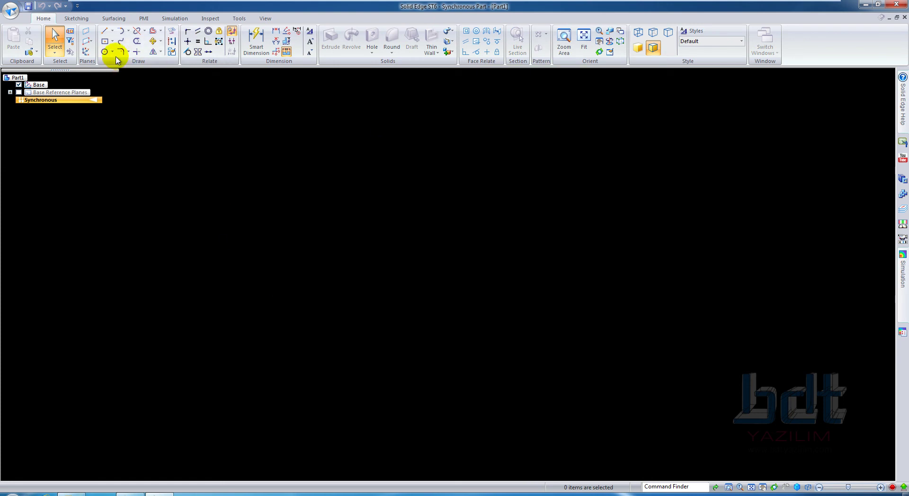
click(108, 43)
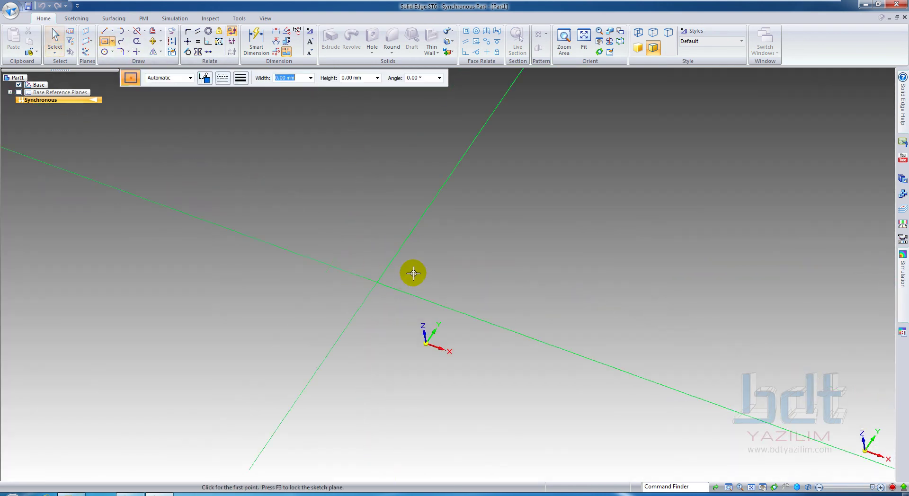
mouse_move(412, 249)
middle_down()
mouse_move(402, 324)
mouse_move(450, 286)
mouse_move(450, 294)
mouse_move(436, 296)
mouse_move(482, 245)
mouse_move(450, 274)
middle_up()
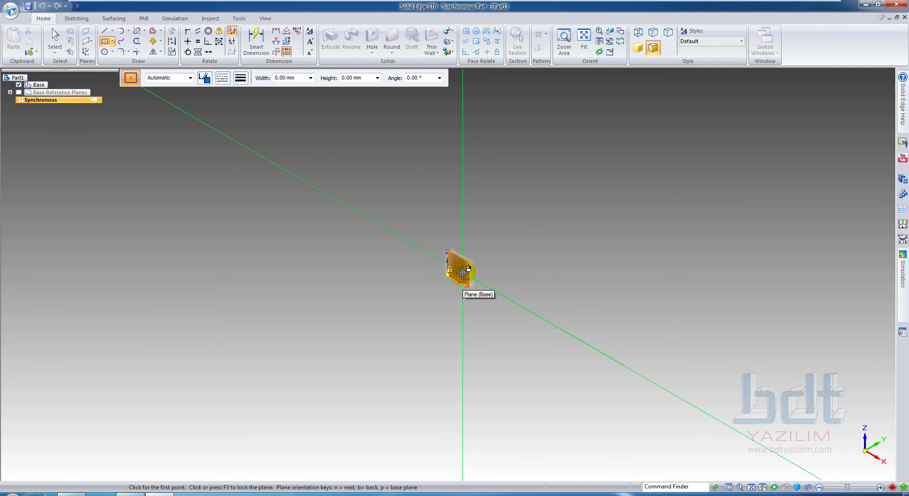
mouse_move(448, 275)
mouse_down()
mouse_move(494, 261)
mouse_move(519, 271)
mouse_up()
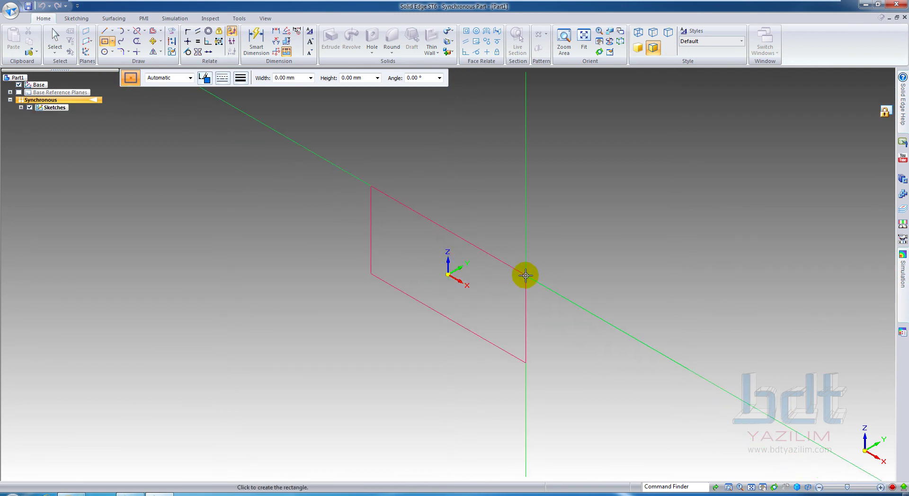
click(463, 330)
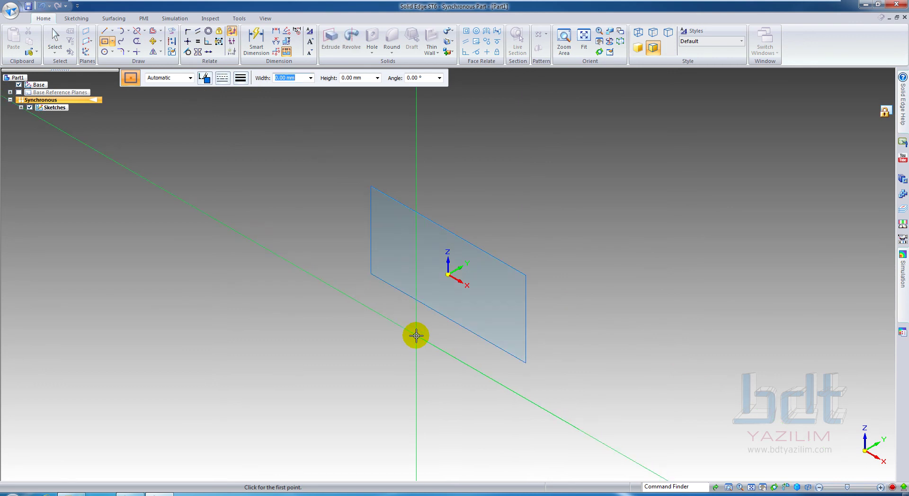
key(Escape)
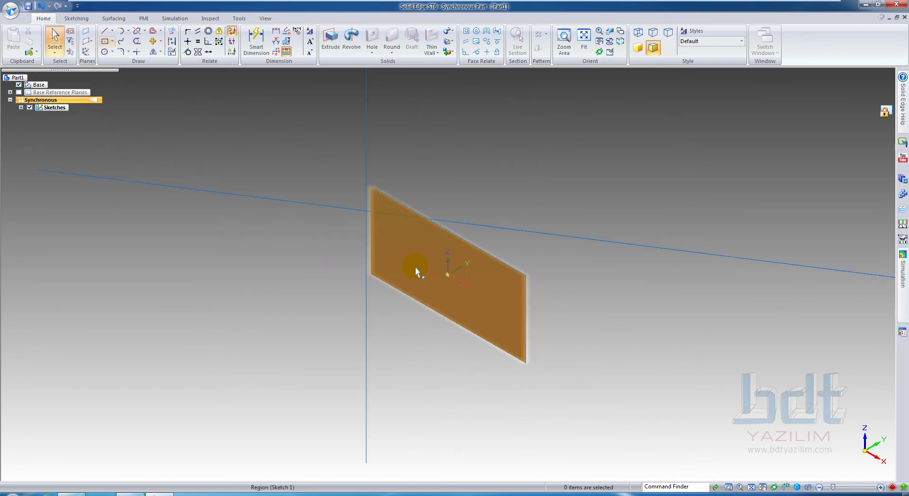
Step: Extrude the rectangular sketch region about 548 mm along the positive Y direction into a solid block
click(411, 280)
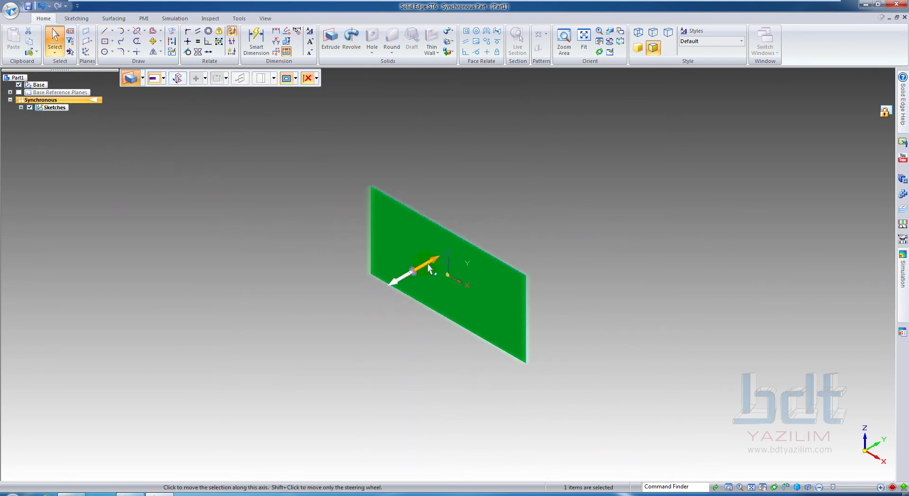
click(428, 267)
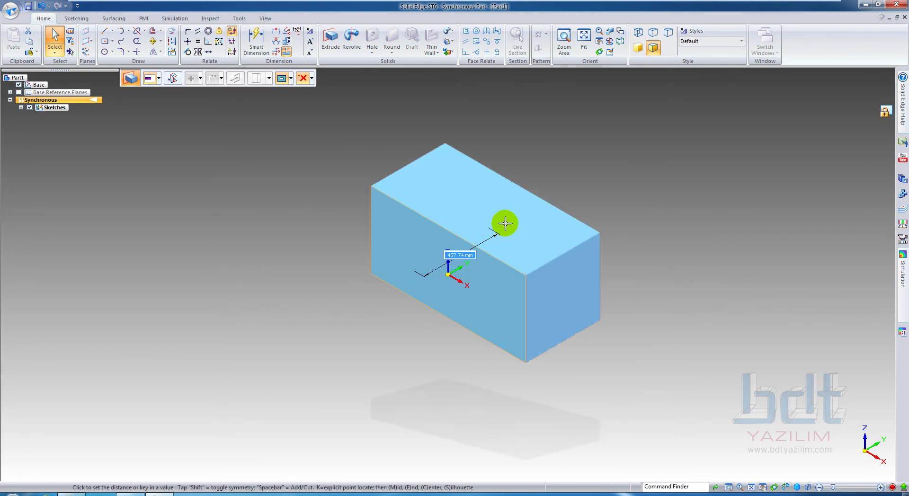
click(502, 229)
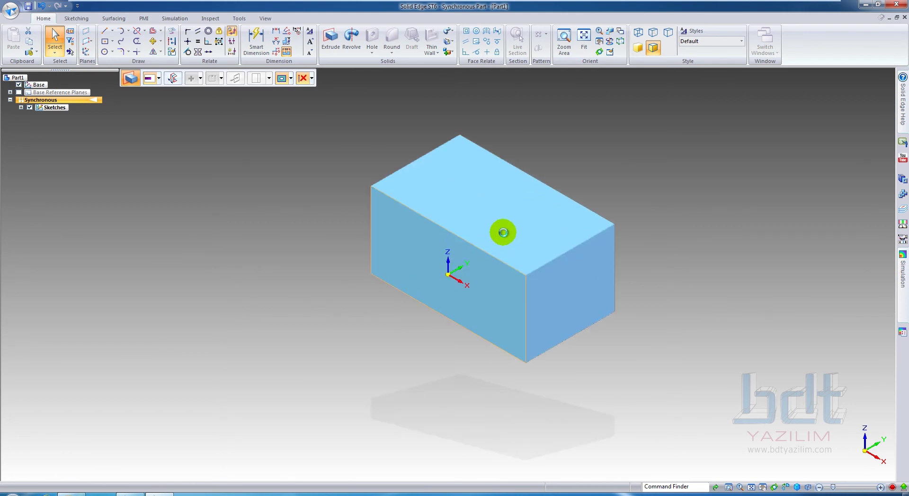
Step: Rotate the block's +X end face inward about its bottom edge with the steering wheel, mirroring the tilt on the opposite end
click(572, 326)
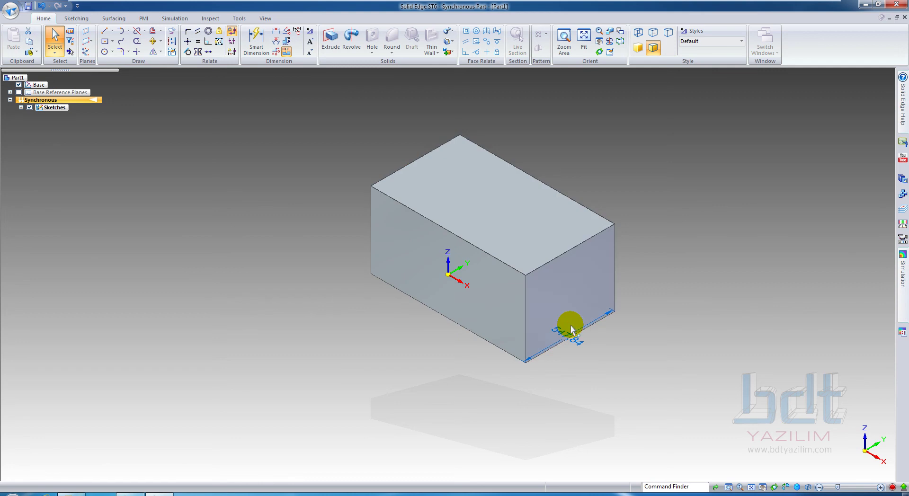
drag(574, 322, 598, 323)
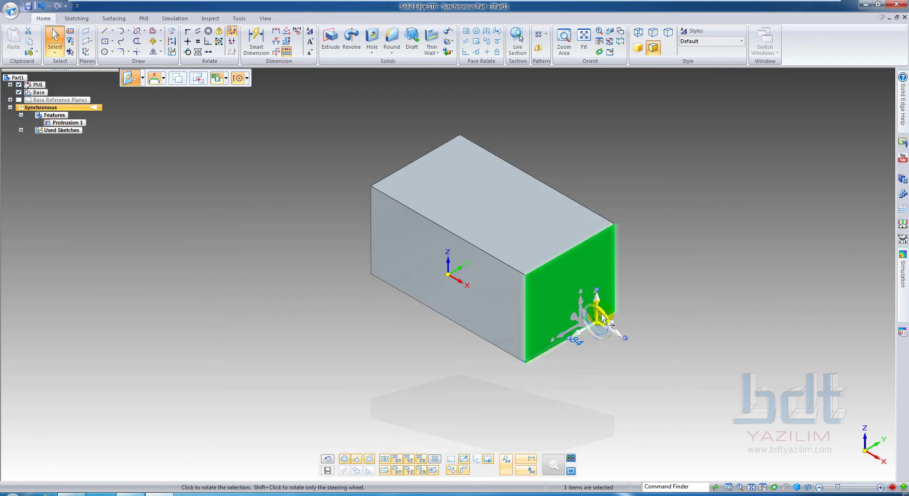
click(597, 303)
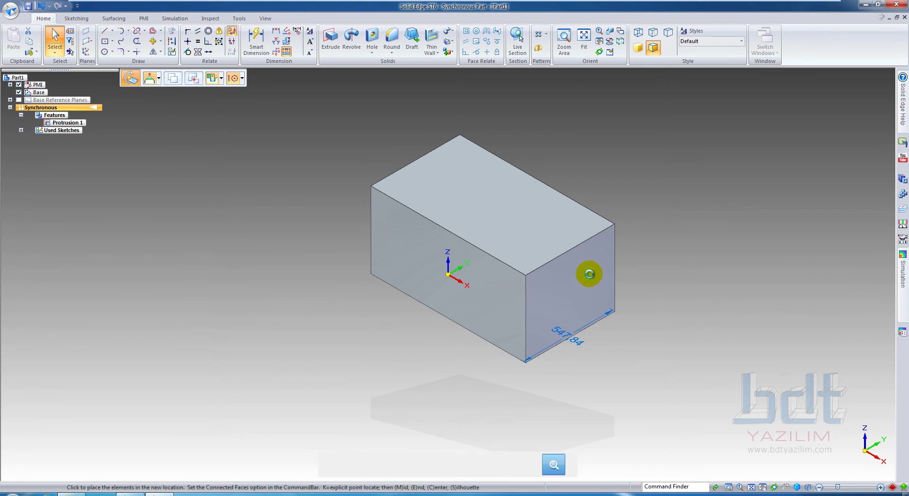
click(577, 250)
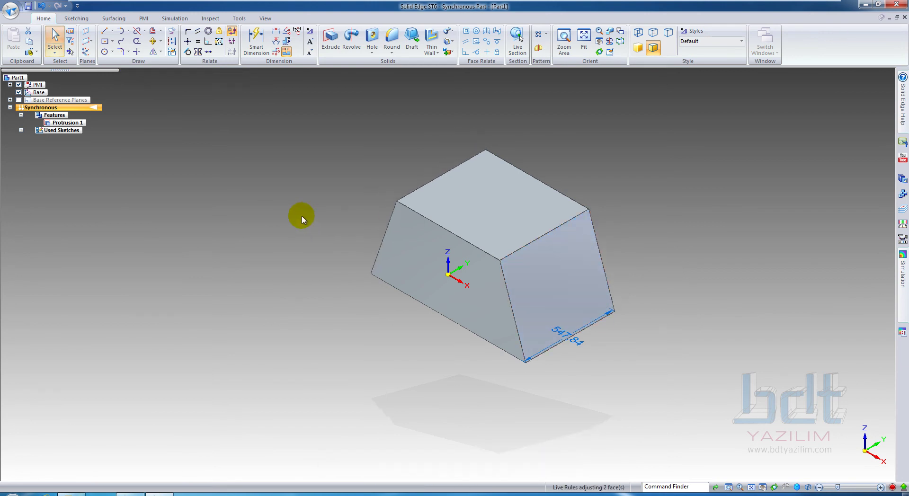
middle_drag(300, 217, 285, 296)
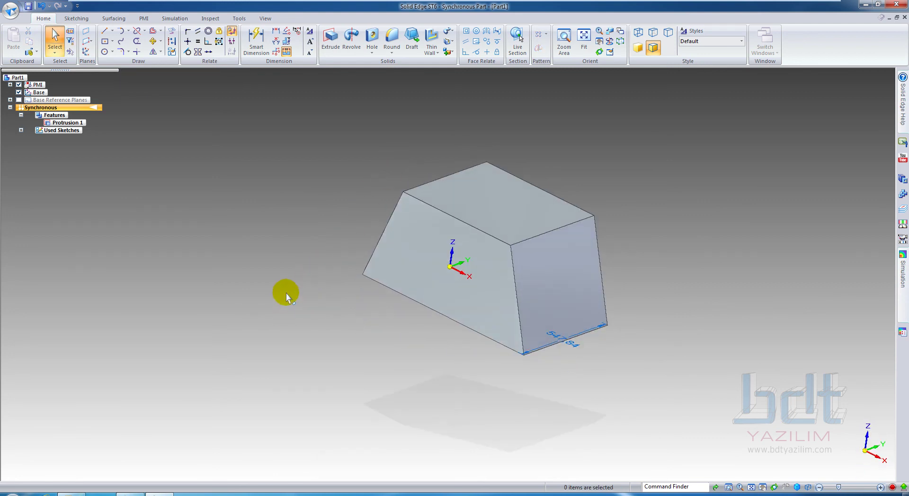